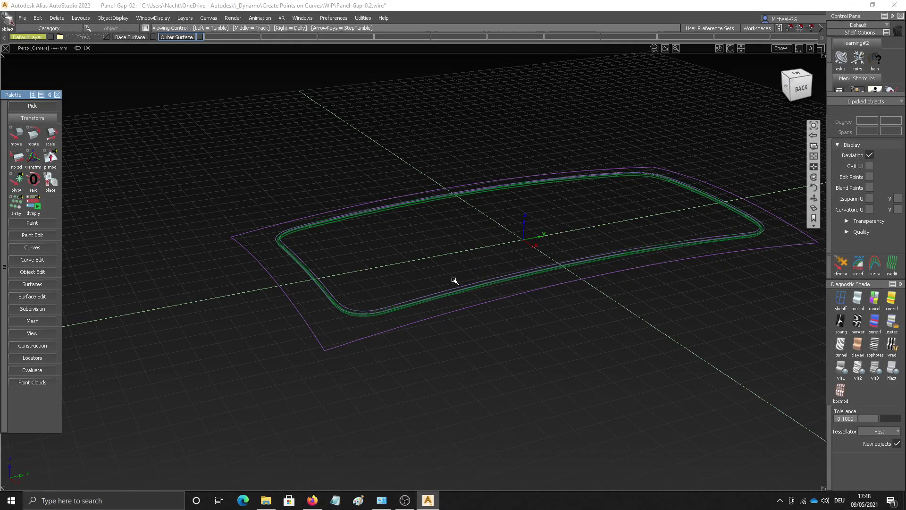
# Load the Points-on-Curves.dyn script in Dynamo Player from the dynply shelf icon.
pyautogui.moveTo(453, 279)
pyautogui.keyDown('alt'); pyautogui.keyDown('shift'); pyautogui.mouseDown()
pyautogui.moveTo(471, 273)
pyautogui.moveTo(436, 284)
pyautogui.mouseUp(); pyautogui.keyUp('shift'); pyautogui.keyUp('alt')
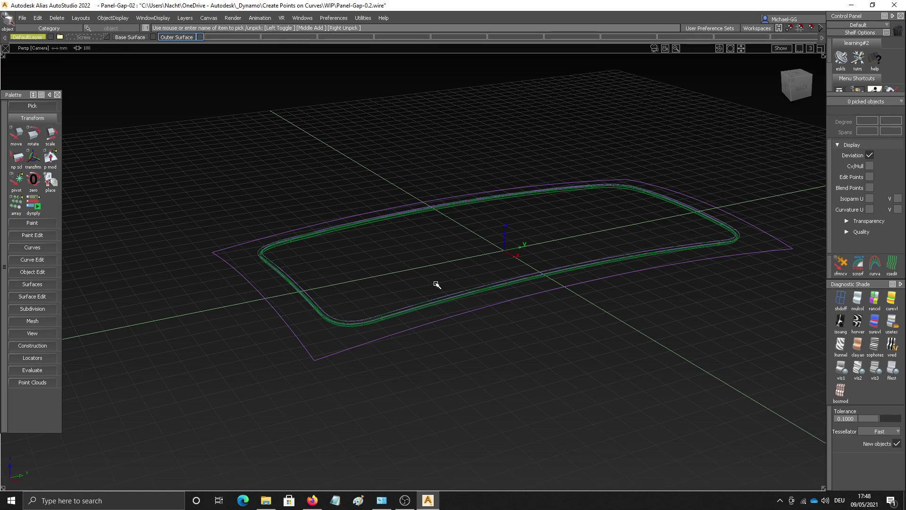
pyautogui.keyDown('alt'); pyautogui.keyDown('shift'); pyautogui.moveTo(465, 276); pyautogui.dragTo(445, 280); pyautogui.keyUp('shift'); pyautogui.keyUp('alt')
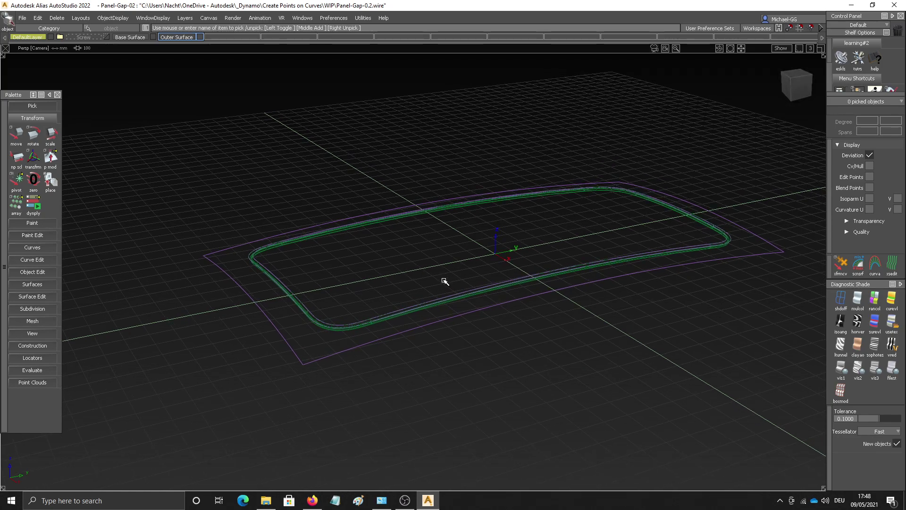
pyautogui.keyDown('alt'); pyautogui.keyDown('shift'); pyautogui.moveTo(445, 281); pyautogui.dragTo(427, 281); pyautogui.keyUp('shift'); pyautogui.keyUp('alt')
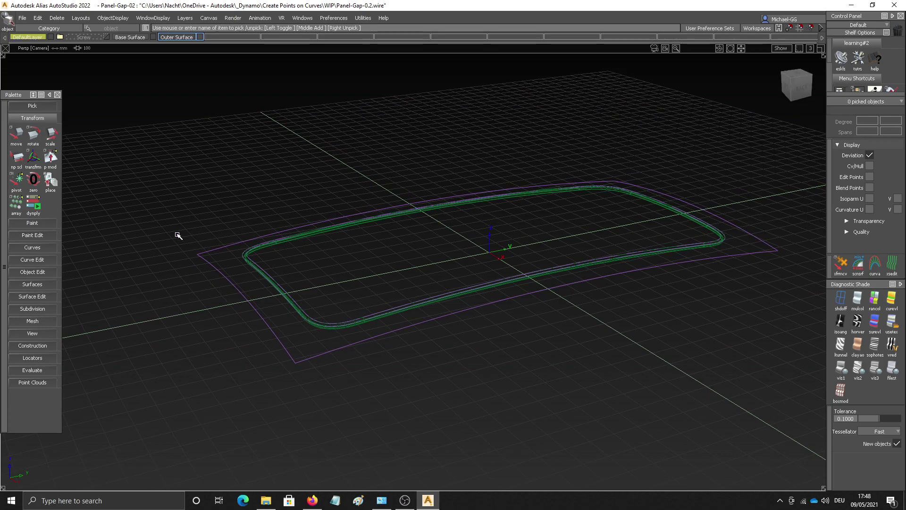
pyautogui.click(32, 208)
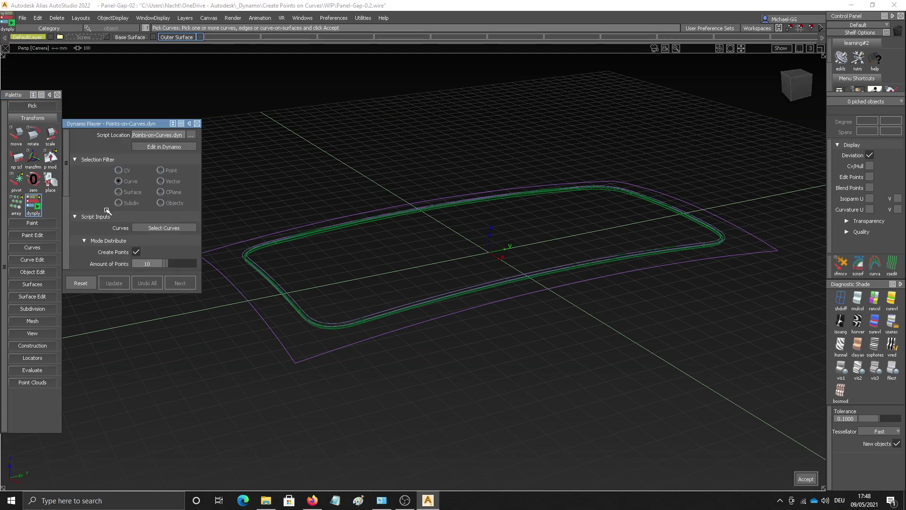
# Pick the purple outer surface's left and front edges as the script's curves.
pyautogui.moveTo(384, 234)
pyautogui.keyDown('alt'); pyautogui.keyDown('shift'); pyautogui.mouseDown()
pyautogui.moveTo(477, 218)
pyautogui.moveTo(431, 238)
pyautogui.moveTo(376, 241)
pyautogui.mouseUp(); pyautogui.keyUp('shift'); pyautogui.keyUp('alt')
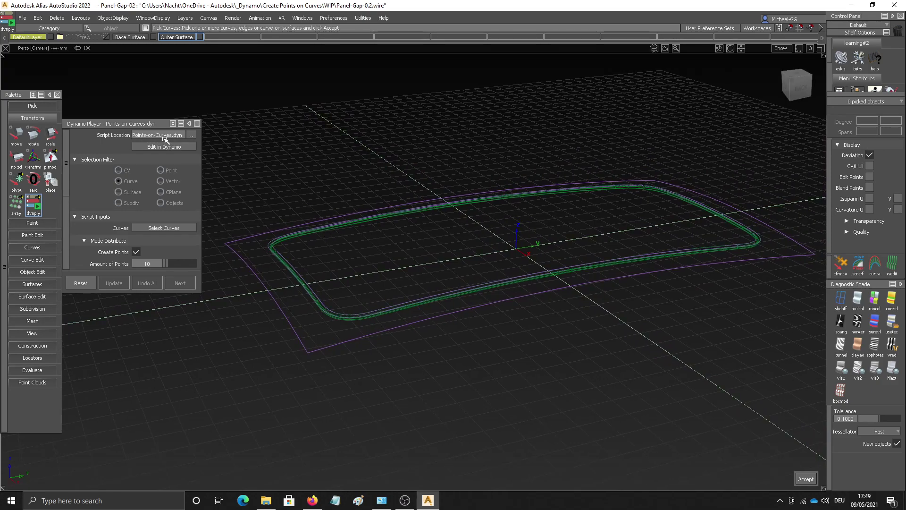
pyautogui.keyDown('alt'); pyautogui.keyDown('shift'); pyautogui.moveTo(293, 273); pyautogui.dragTo(297, 267); pyautogui.keyUp('shift'); pyautogui.keyUp('alt')
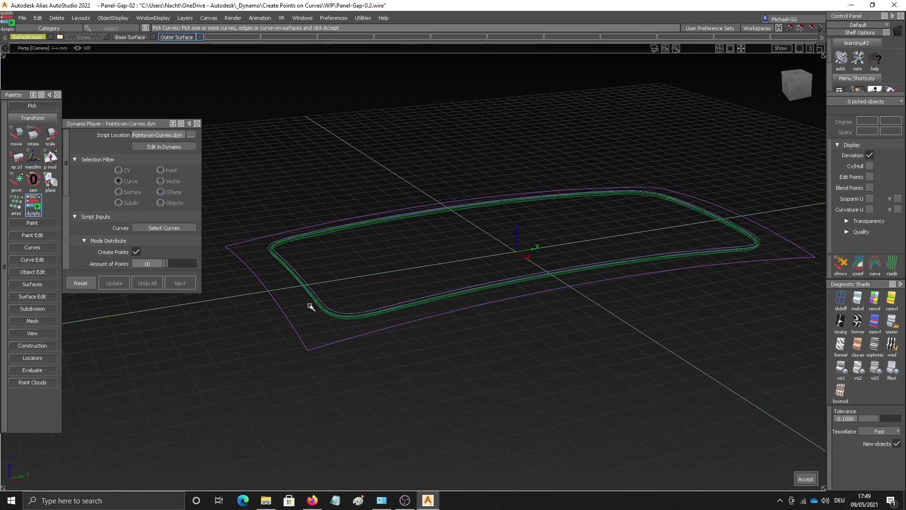
pyautogui.click(281, 315)
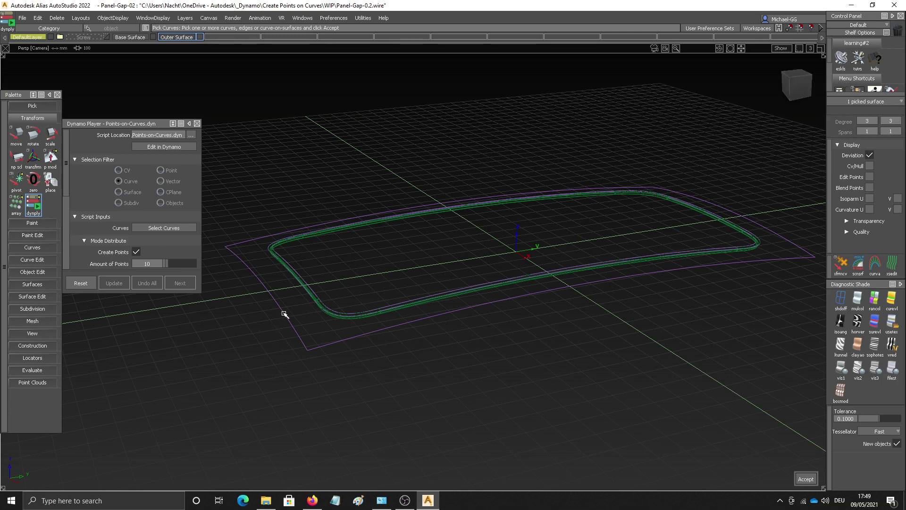
pyautogui.click(350, 339)
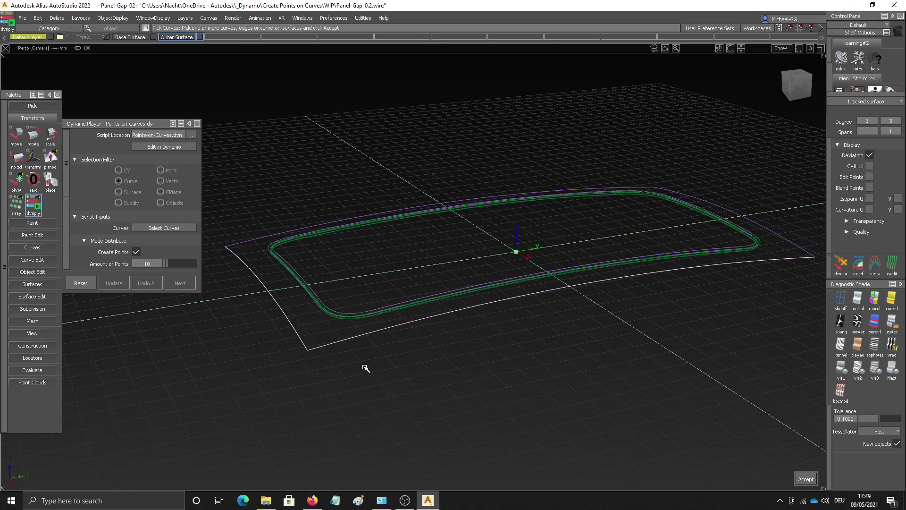
pyautogui.press('Return')
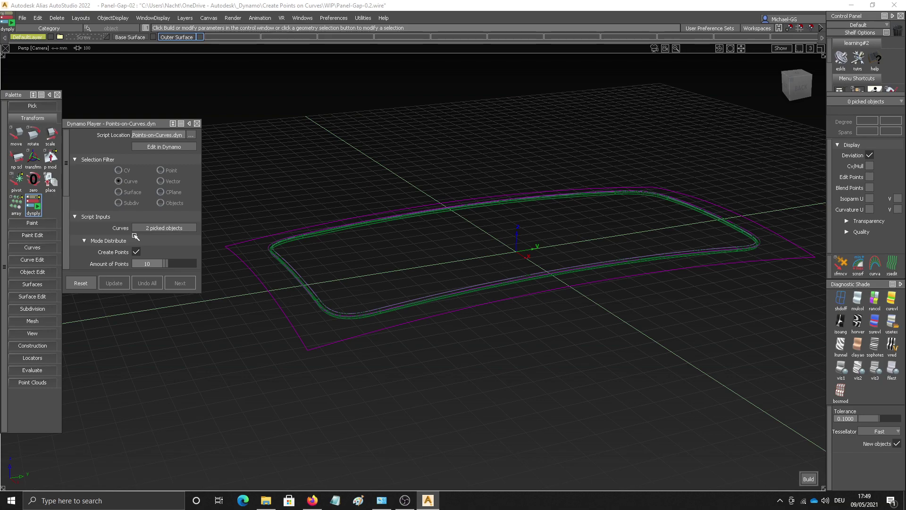
# Turn on Auto Update, expand Mode Distribute, and switch off Create Point at Start.
pyautogui.scroll(-5, 135, 235)
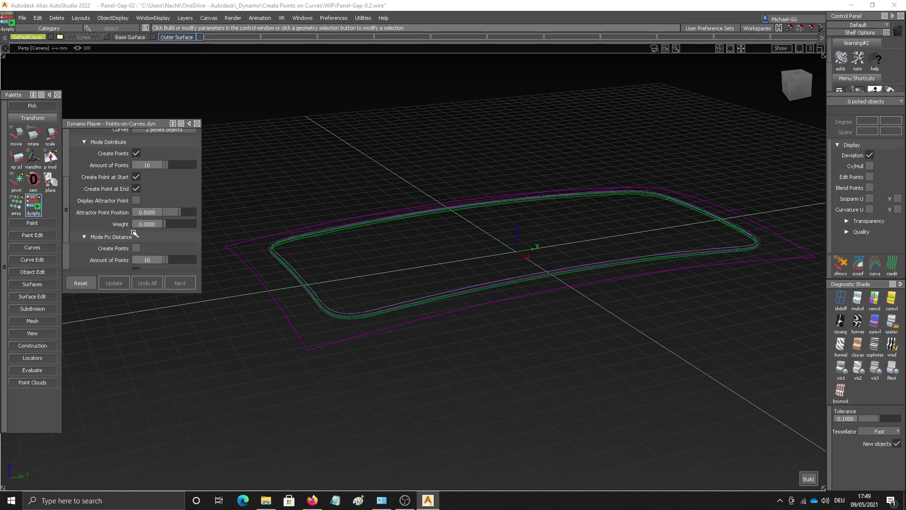
pyautogui.click(137, 264)
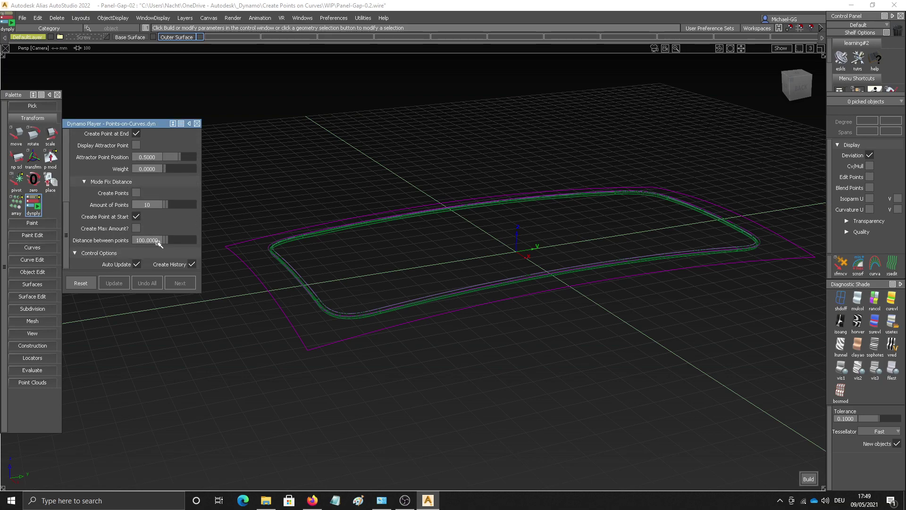
pyautogui.scroll(6, 159, 244)
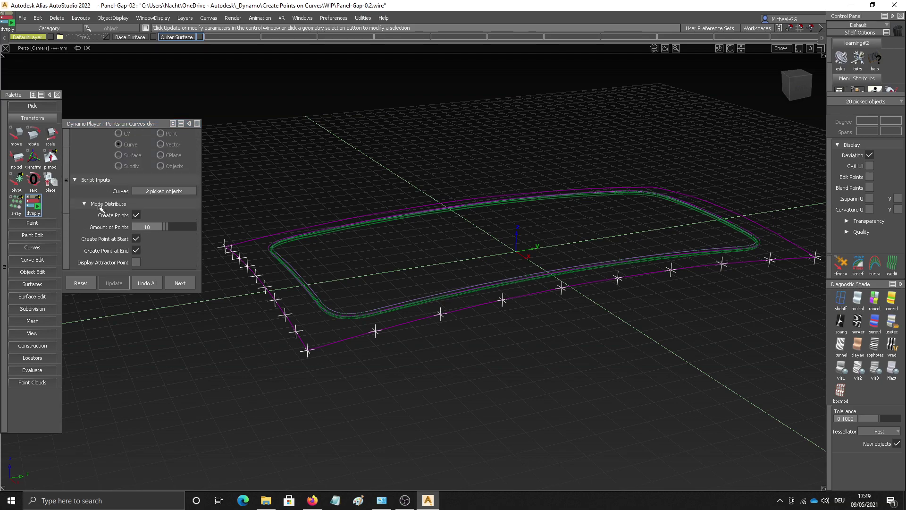
pyautogui.click(100, 206)
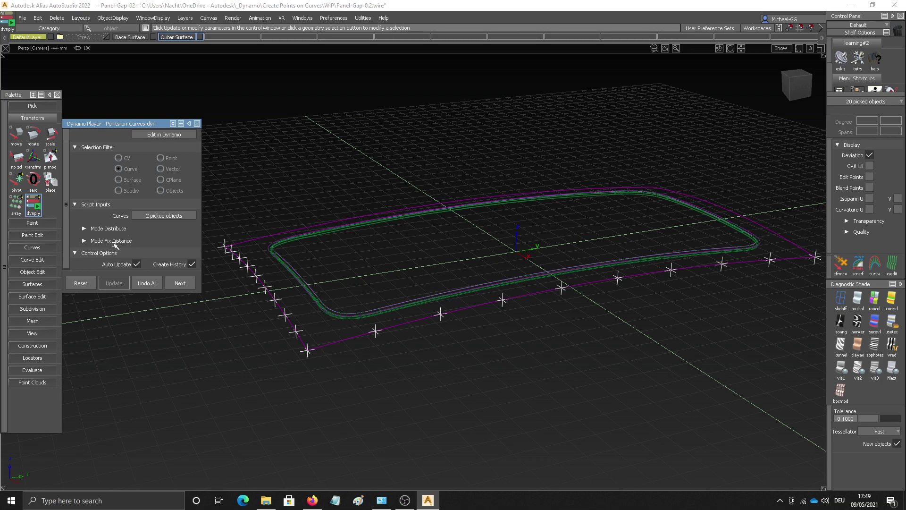
pyautogui.click(104, 230)
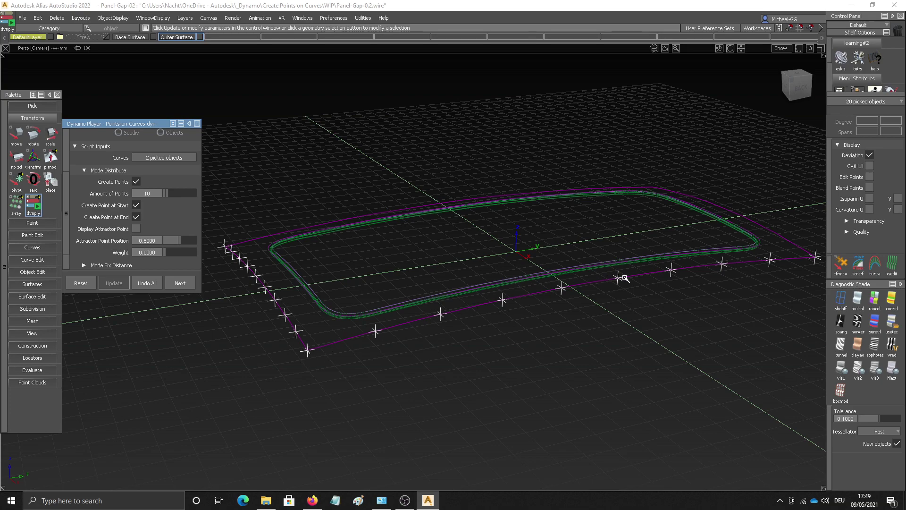
pyautogui.keyDown('alt'); pyautogui.keyDown('shift'); pyautogui.moveTo(580, 296); pyautogui.dragTo(618, 306); pyautogui.keyUp('shift'); pyautogui.keyUp('alt')
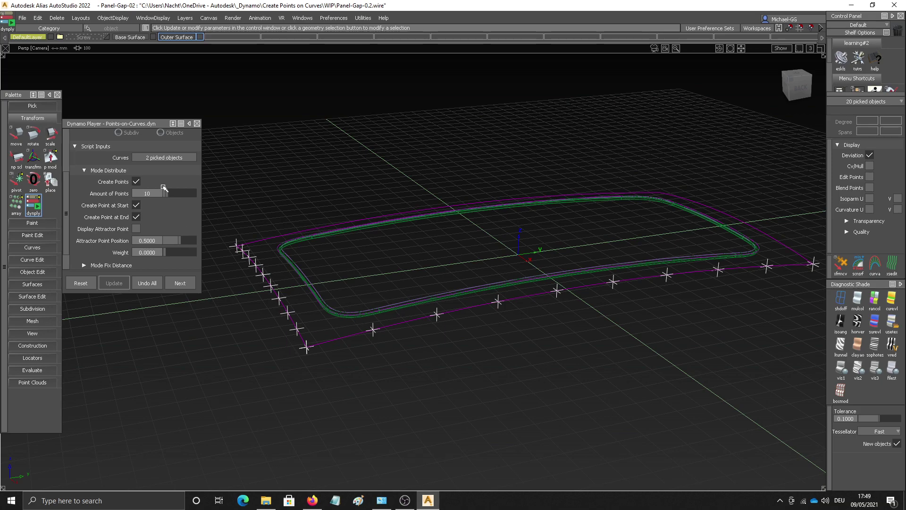
pyautogui.moveTo(164, 190); pyautogui.dragTo(173, 193)
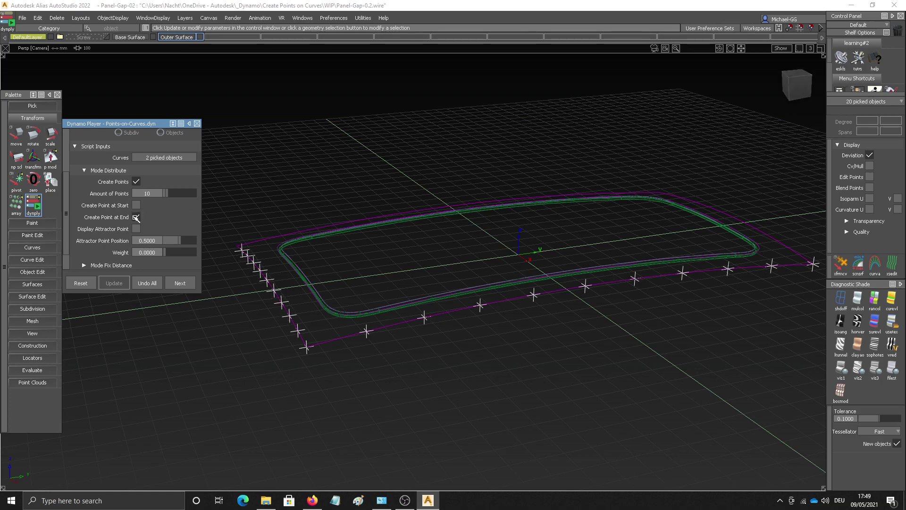
# Check both Create Point at End and Create Point at Start in Mode Distribute.
pyautogui.click(137, 217)
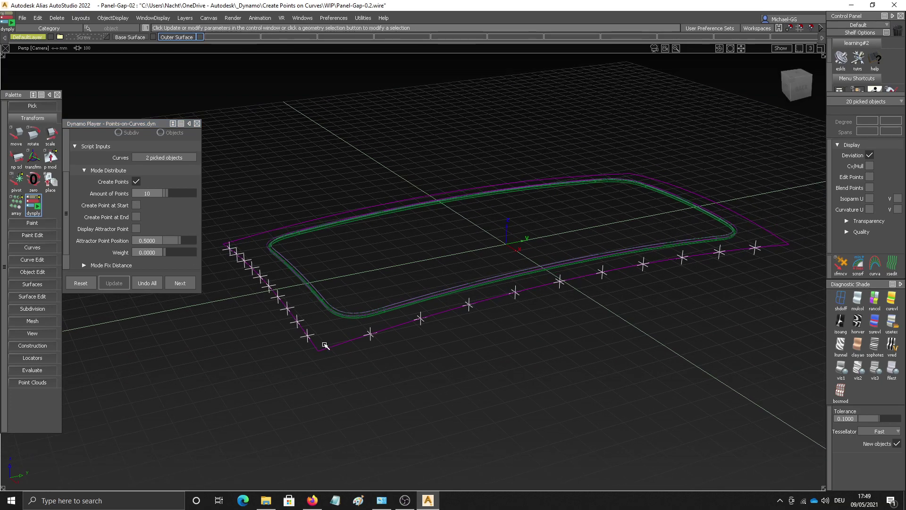
pyautogui.click(136, 206)
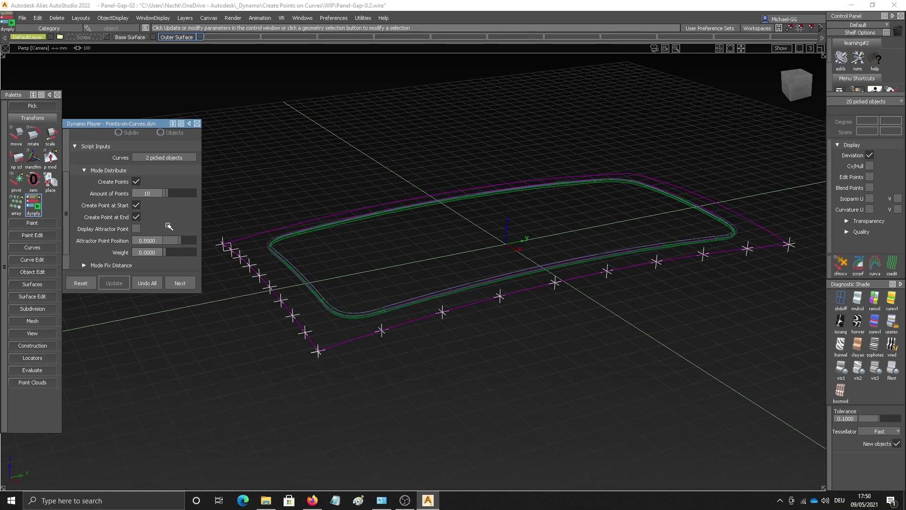
# Show the attractor point in shaded view, with Weight 0.5 and Attractor Point Position 0.65.
pyautogui.click(138, 229)
pyautogui.click(864, 302)
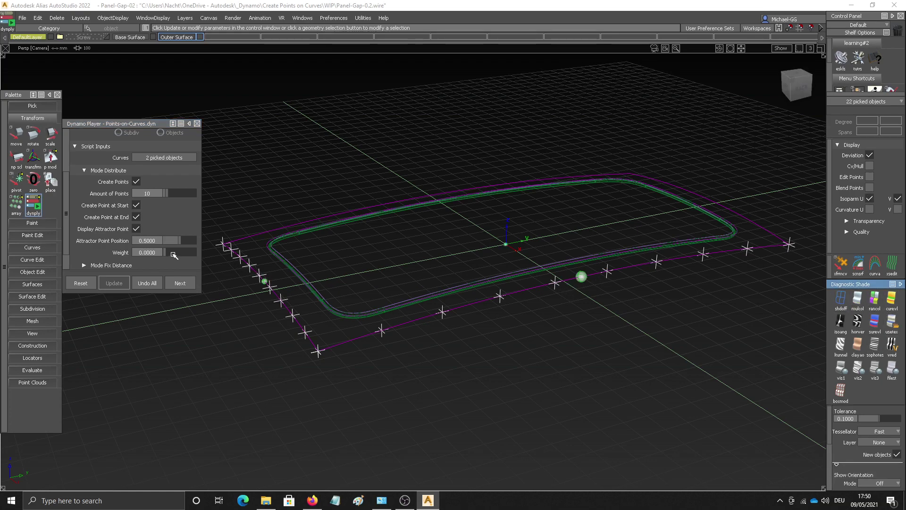
pyautogui.moveTo(170, 255); pyautogui.dragTo(173, 254)
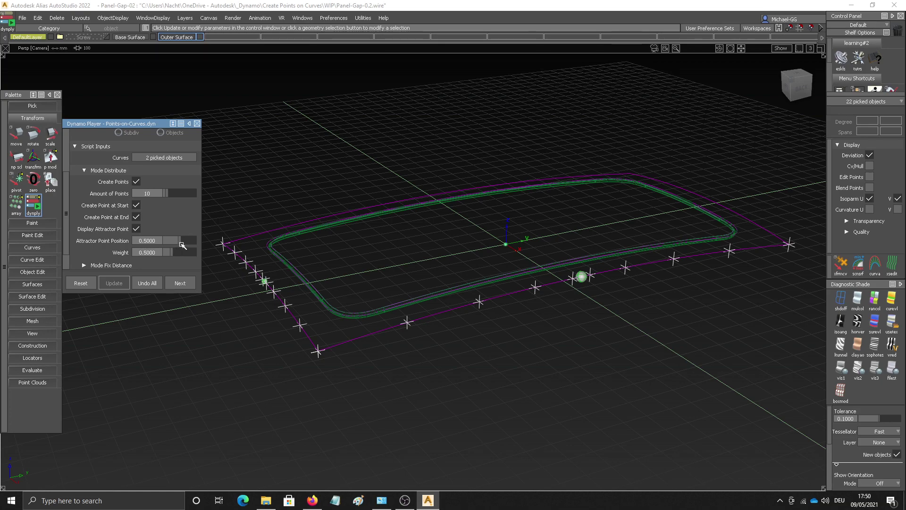
pyautogui.moveTo(183, 243); pyautogui.dragTo(400, 293)
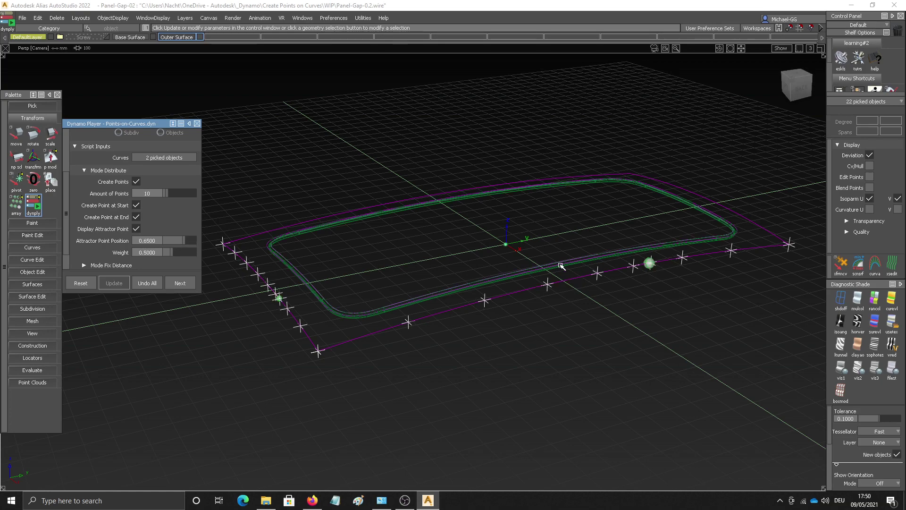
# Hide the attractor point and reset its Weight to 0.
pyautogui.click(137, 229)
pyautogui.moveTo(171, 252); pyautogui.dragTo(160, 252)
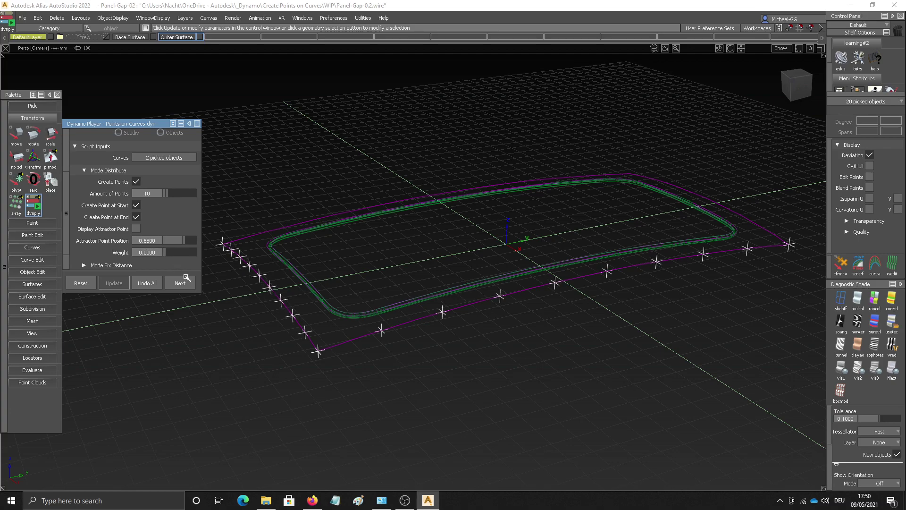
pyautogui.moveTo(358, 329)
pyautogui.keyDown('alt'); pyautogui.keyDown('shift'); pyautogui.mouseDown()
pyautogui.moveTo(379, 311)
pyautogui.moveTo(364, 319)
pyautogui.mouseUp(); pyautogui.keyUp('shift'); pyautogui.keyUp('alt')
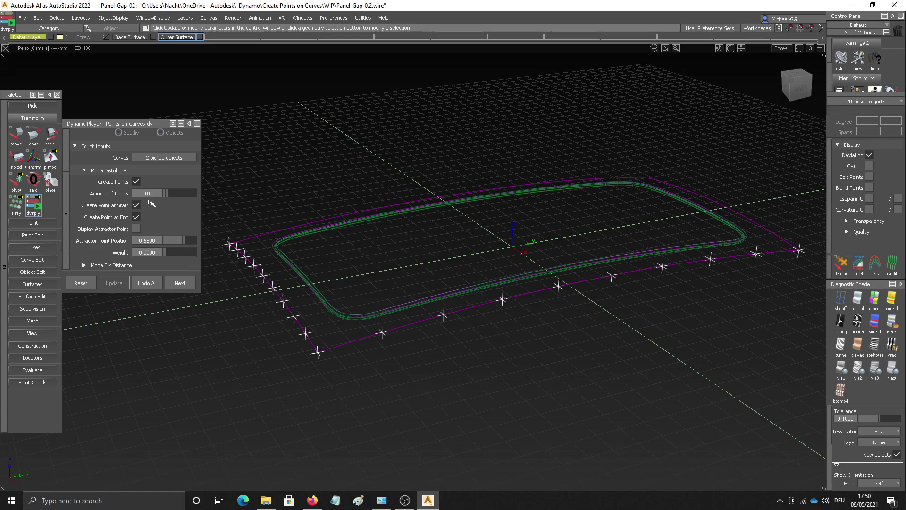
# Switch from distribute mode to fixed-distance mode with points 50 apart.
pyautogui.click(136, 183)
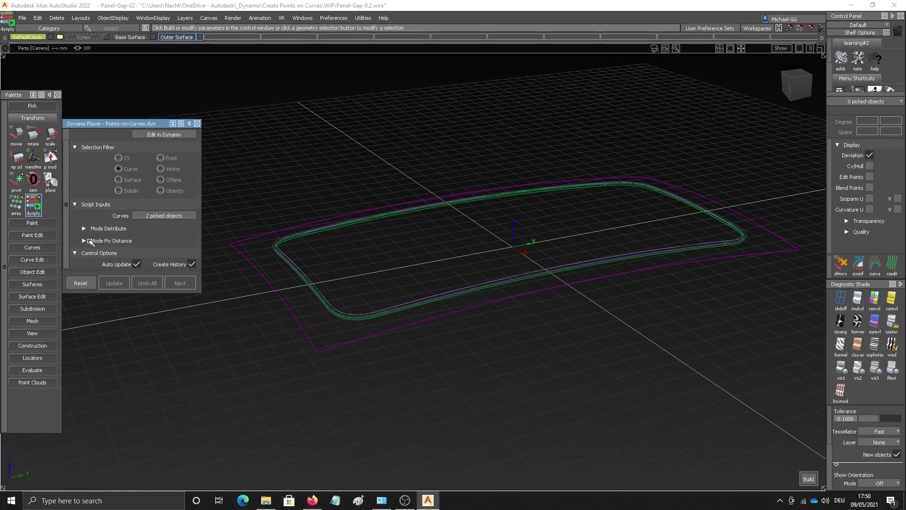
pyautogui.click(85, 241)
pyautogui.scroll(-1, 113, 242)
pyautogui.click(137, 205)
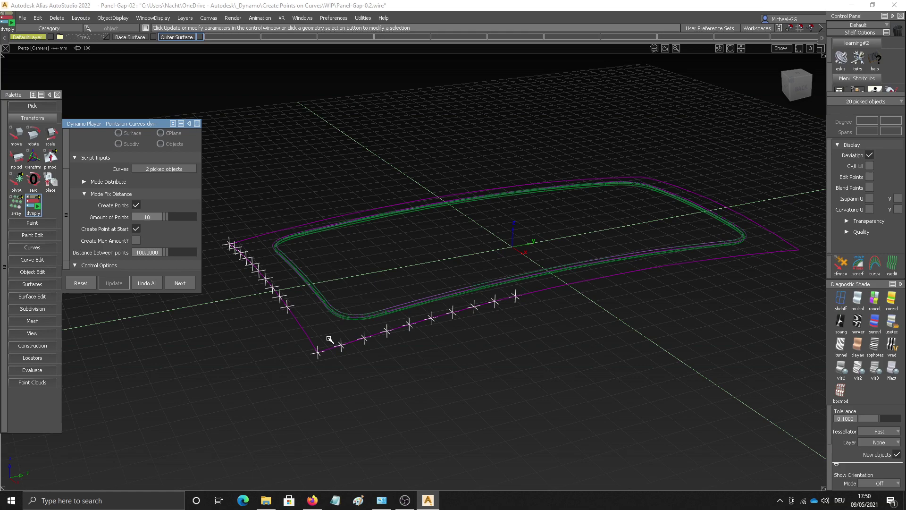
pyautogui.click(155, 253)
pyautogui.write('50')
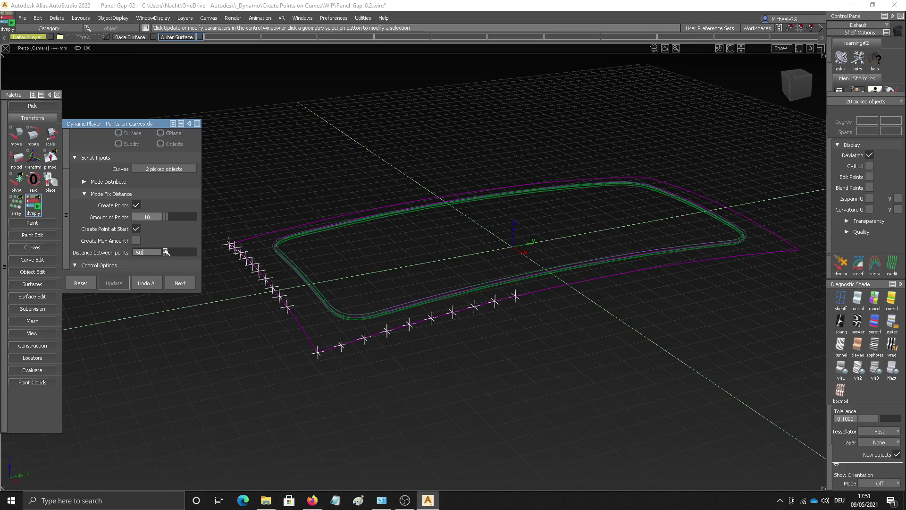
pyautogui.press('Return')
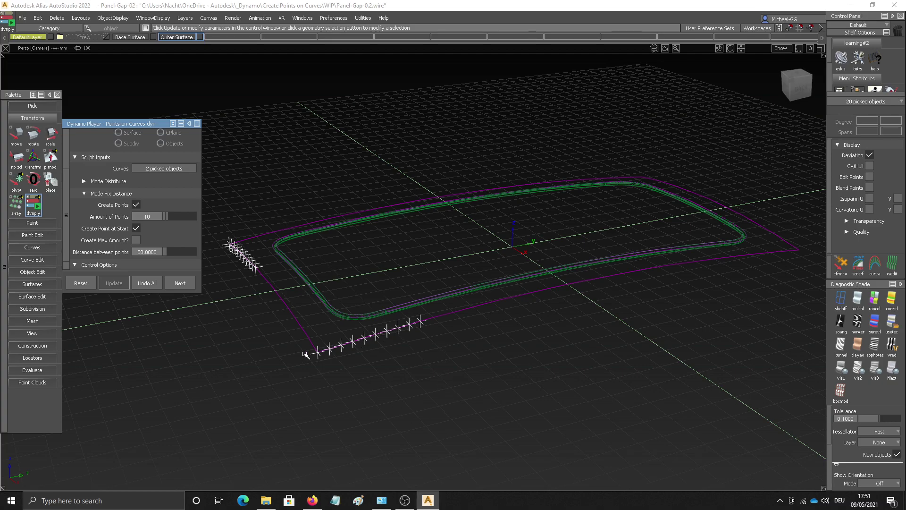
# Toggle Create Point at Start, raise Amount of Points, and enable Create Max Amount.
pyautogui.keyDown('alt'); pyautogui.keyDown('shift'); pyautogui.moveTo(344, 344); pyautogui.dragTo(374, 324); pyautogui.keyUp('shift'); pyautogui.keyUp('alt')
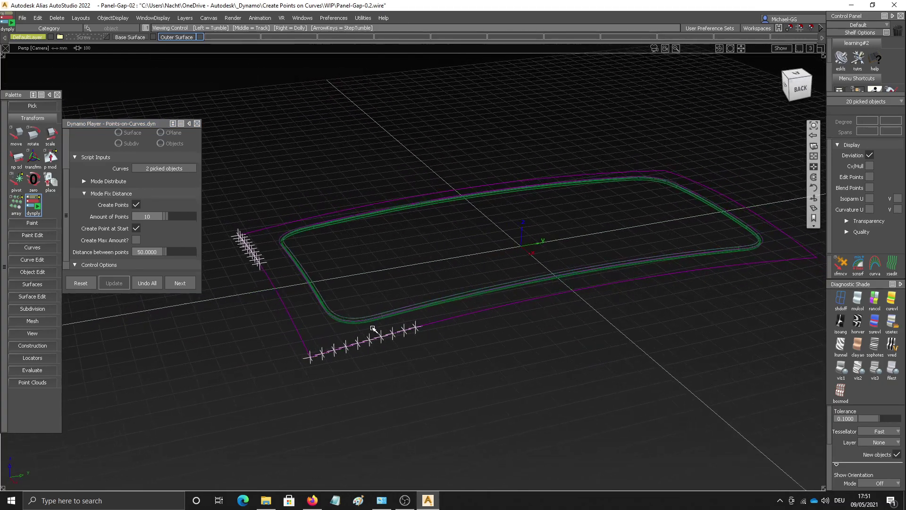
pyautogui.click(136, 228)
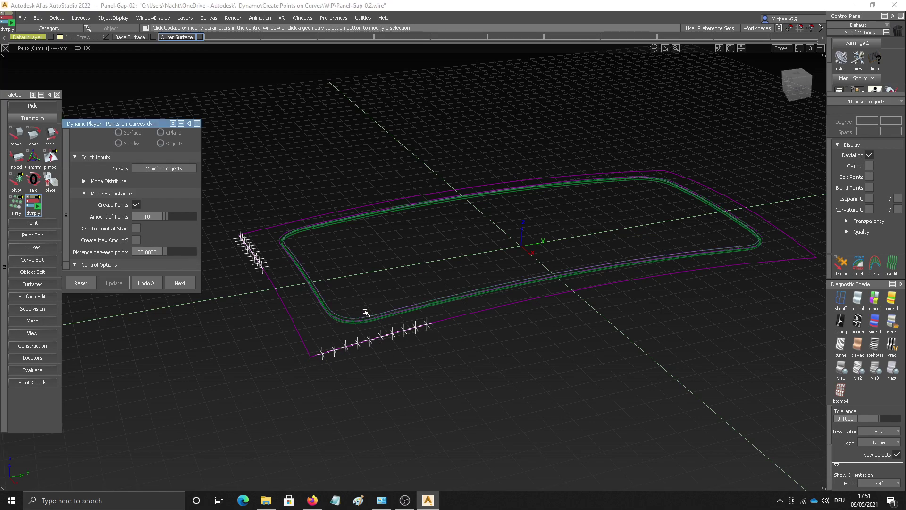
pyautogui.click(136, 229)
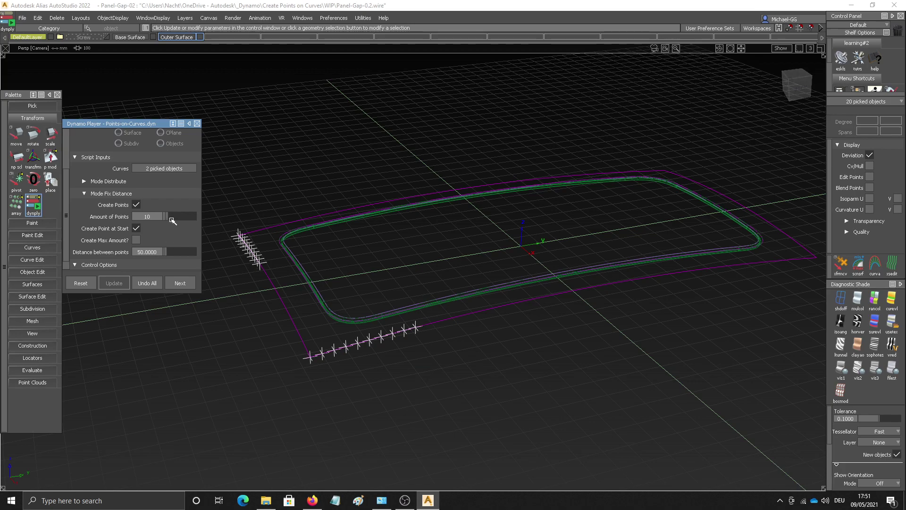
pyautogui.moveTo(172, 218)
pyautogui.mouseDown()
pyautogui.moveTo(189, 216)
pyautogui.moveTo(165, 226)
pyautogui.mouseUp()
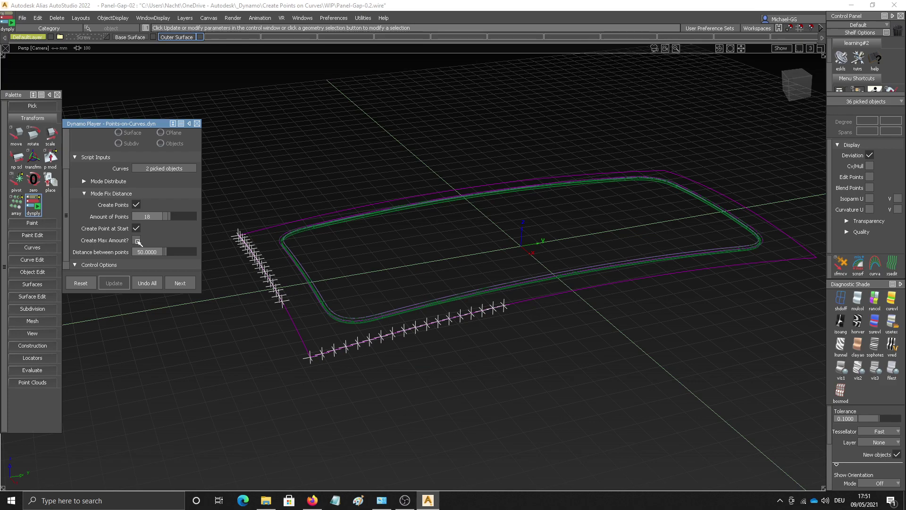
pyautogui.click(138, 242)
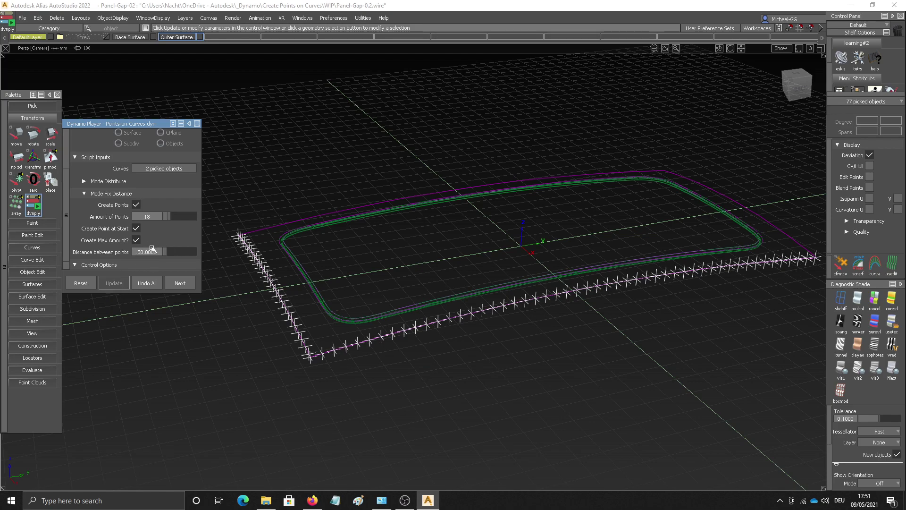
# Clear all generated points and switch back to Pick Object.
pyautogui.click(138, 205)
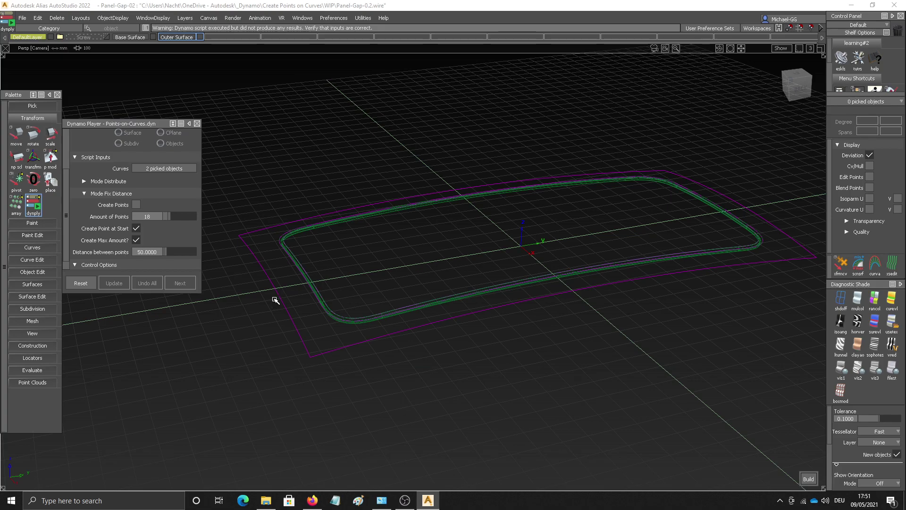
pyautogui.keyDown('ctrl'); pyautogui.keyDown('shift'); pyautogui.click(400, 401); pyautogui.keyUp('shift'); pyautogui.keyUp('ctrl')
pyautogui.keyDown('ctrl'); pyautogui.keyDown('shift'); pyautogui.moveTo(415, 348); pyautogui.dragTo(255, 377); pyautogui.keyUp('shift'); pyautogui.keyUp('ctrl')
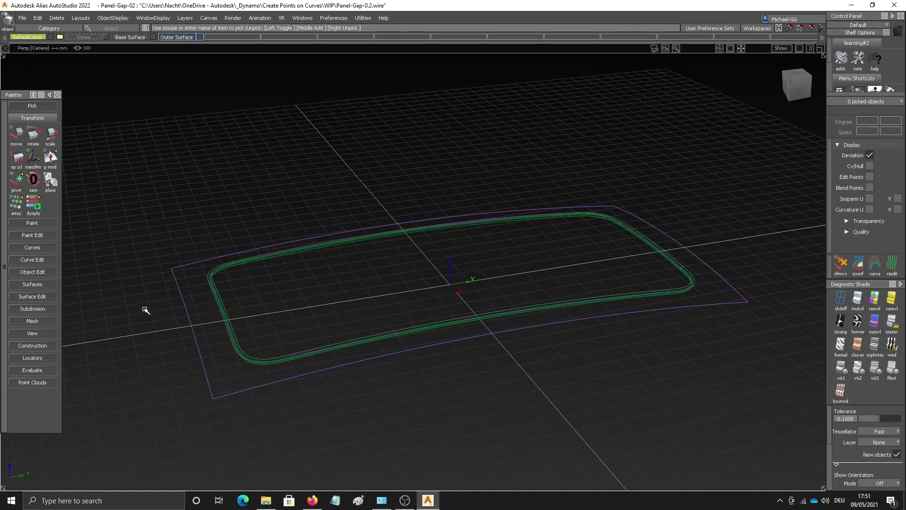
# Offset the rounded edge curve on the panel plane by 60 using crvoff.
pyautogui.click(33, 248)
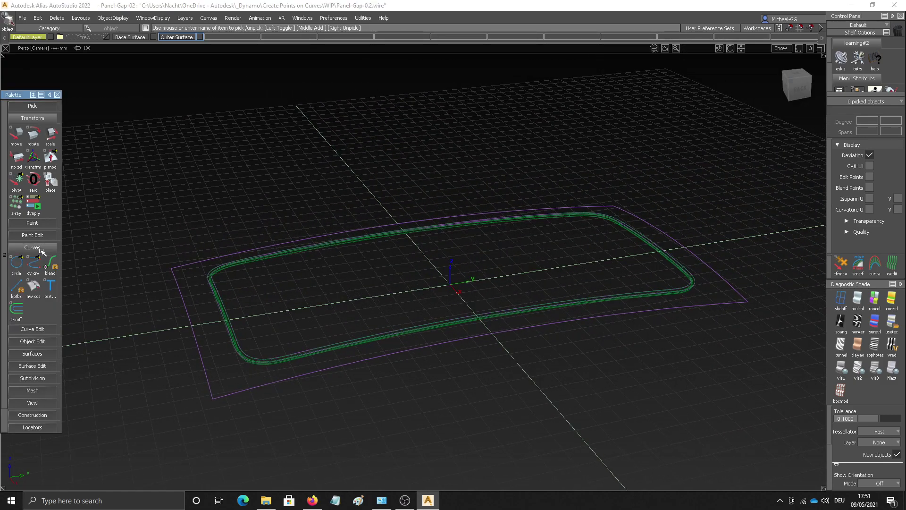
pyautogui.doubleClick(19, 311)
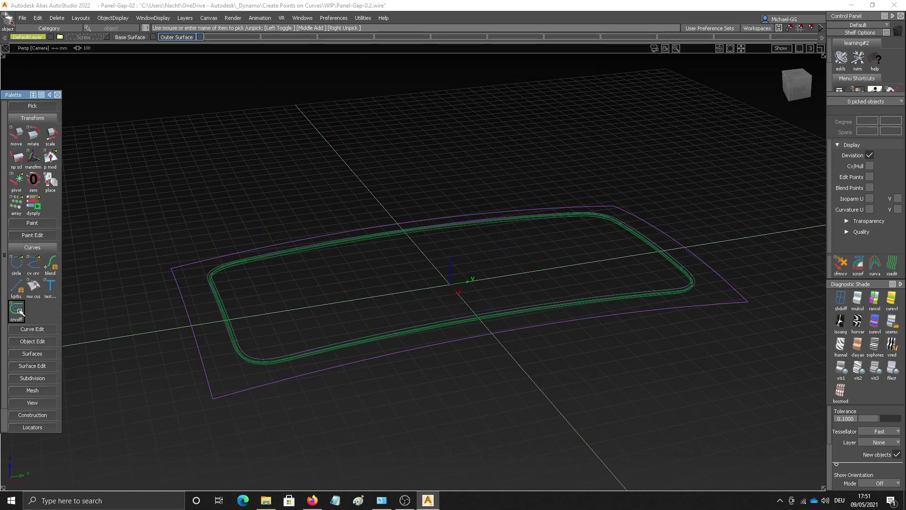
pyautogui.click(238, 341)
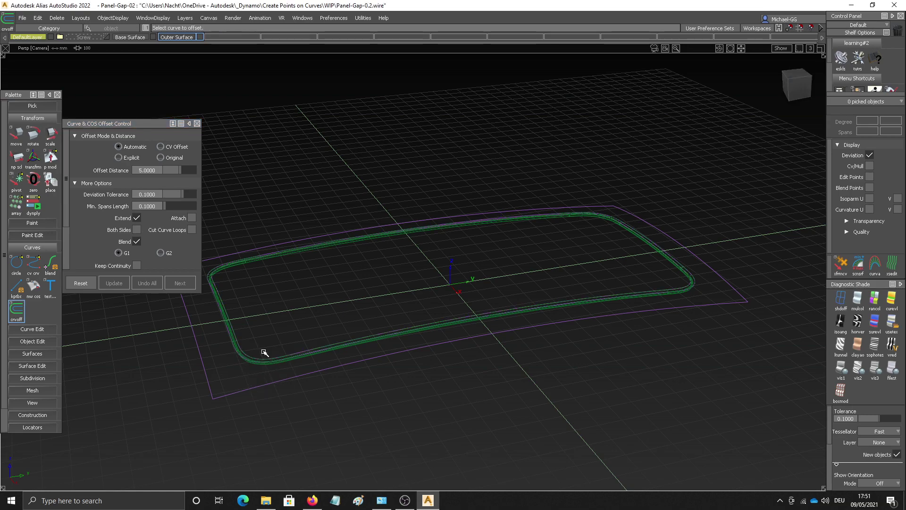
pyautogui.click(264, 353)
pyautogui.moveTo(190, 170); pyautogui.dragTo(192, 170)
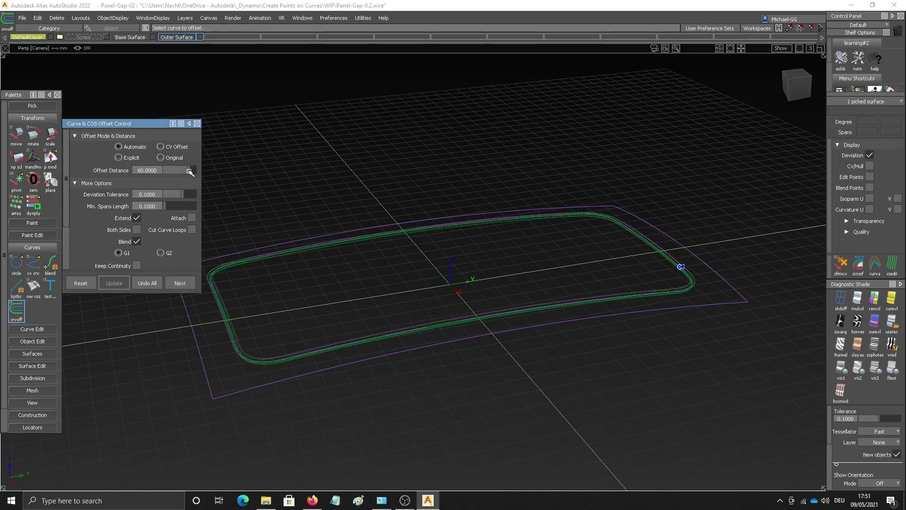
pyautogui.keyDown('alt'); pyautogui.keyDown('shift'); pyautogui.moveTo(278, 307); pyautogui.dragTo(469, 318); pyautogui.keyUp('shift'); pyautogui.keyUp('alt')
pyautogui.press('Escape')
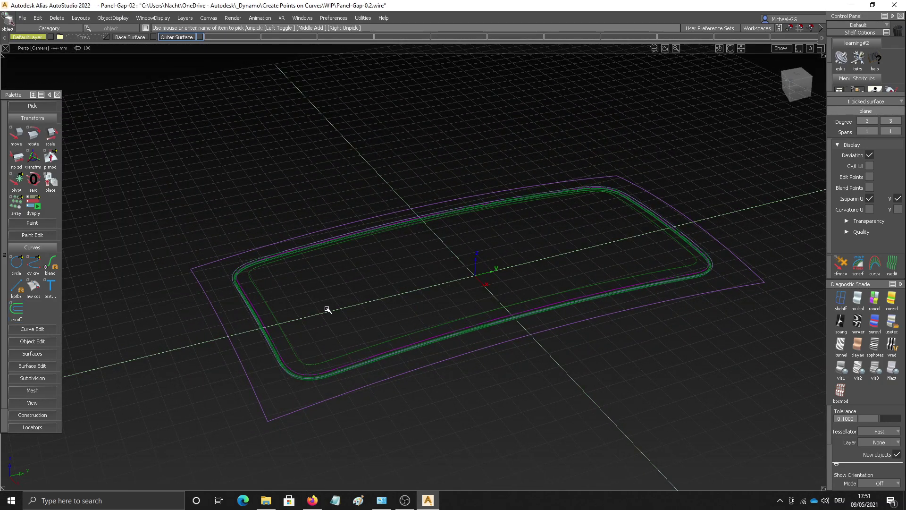
# Reopen Points-on-Curves, clear the old curves, and enable evenly distributed point creation.
pyautogui.click(31, 204)
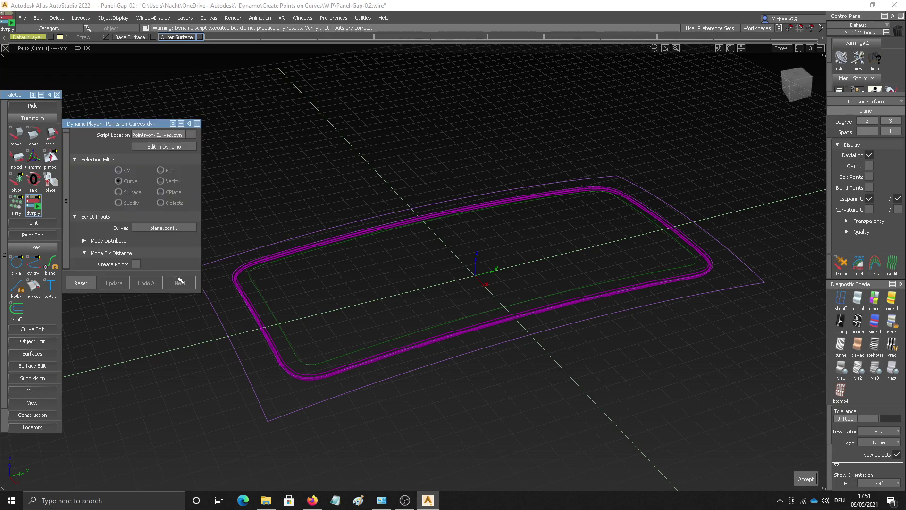
pyautogui.click(278, 305)
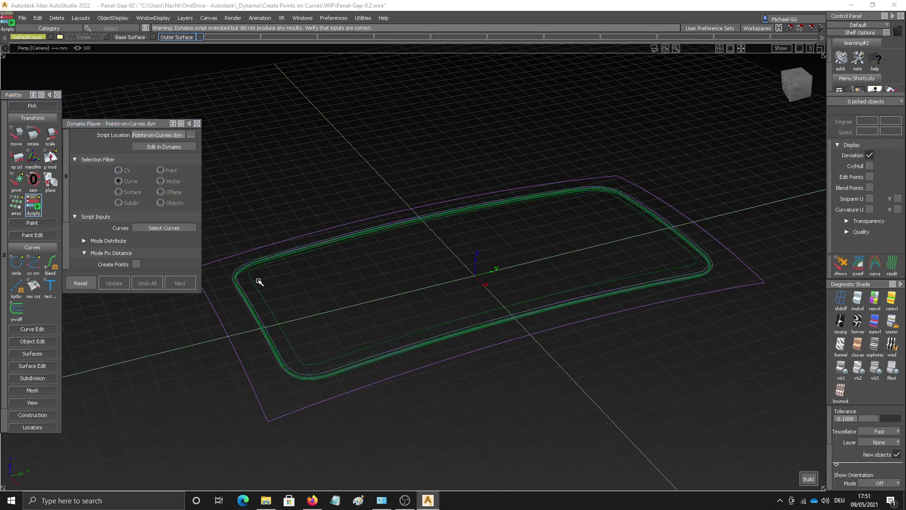
pyautogui.click(86, 241)
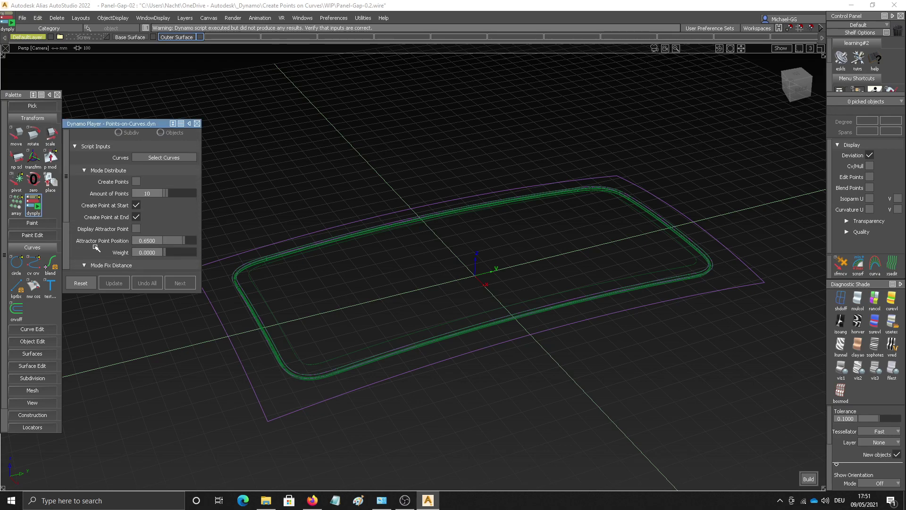
pyautogui.click(136, 181)
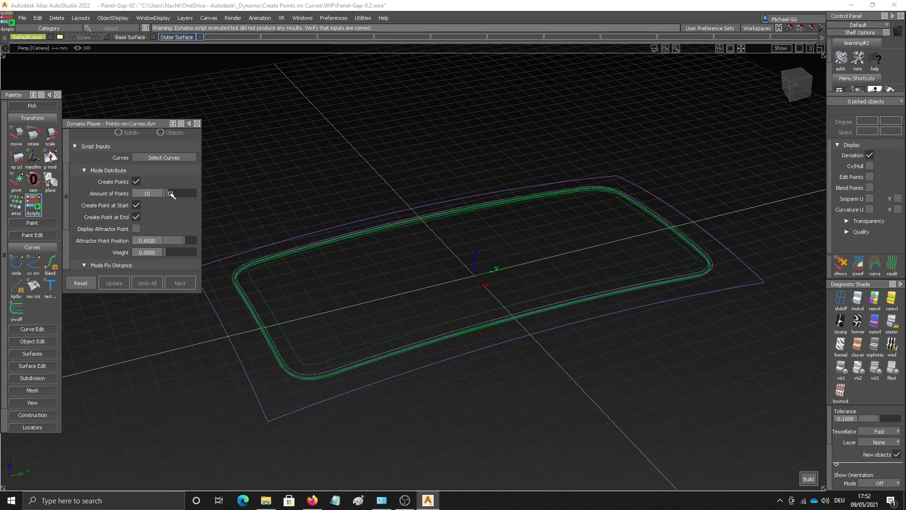
pyautogui.scroll(-3, 155, 220)
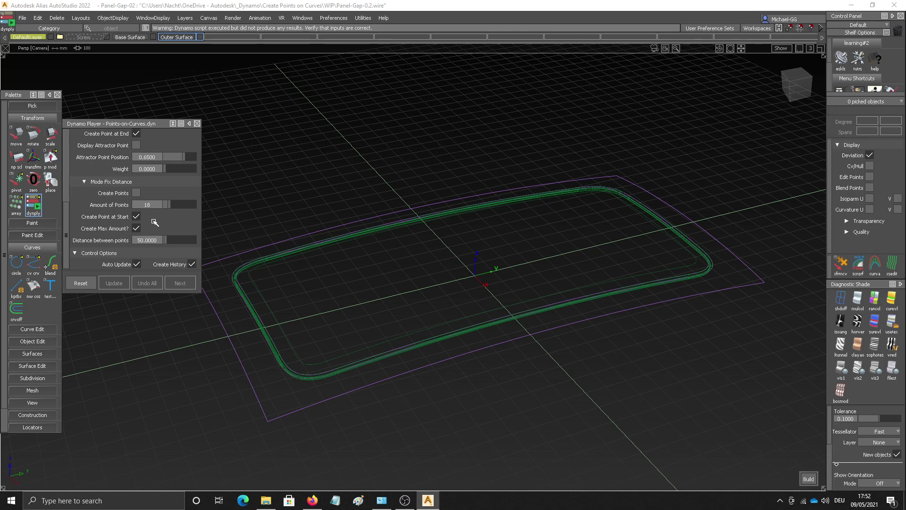
pyautogui.scroll(2, 155, 222)
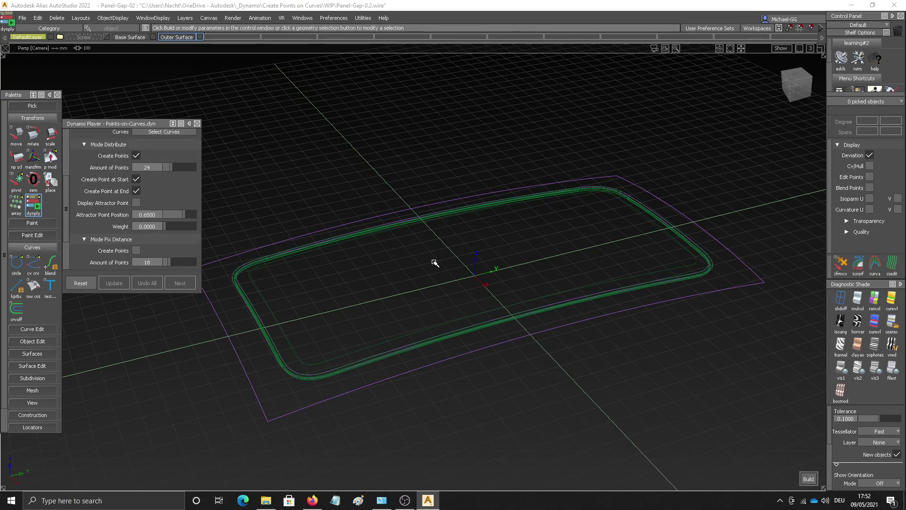
pyautogui.scroll(-2, 151, 250)
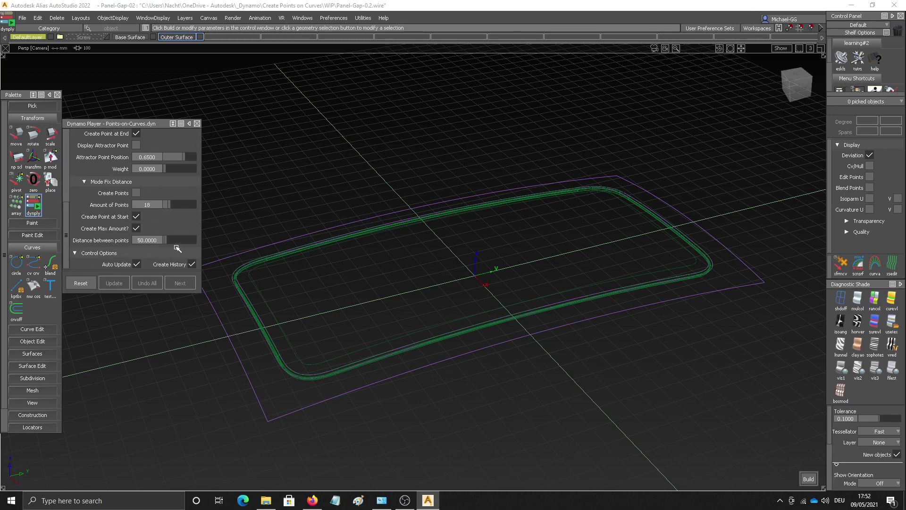
pyautogui.scroll(3, 178, 248)
# Set the offset curve as the script input with 27 points.
pyautogui.click(161, 168)
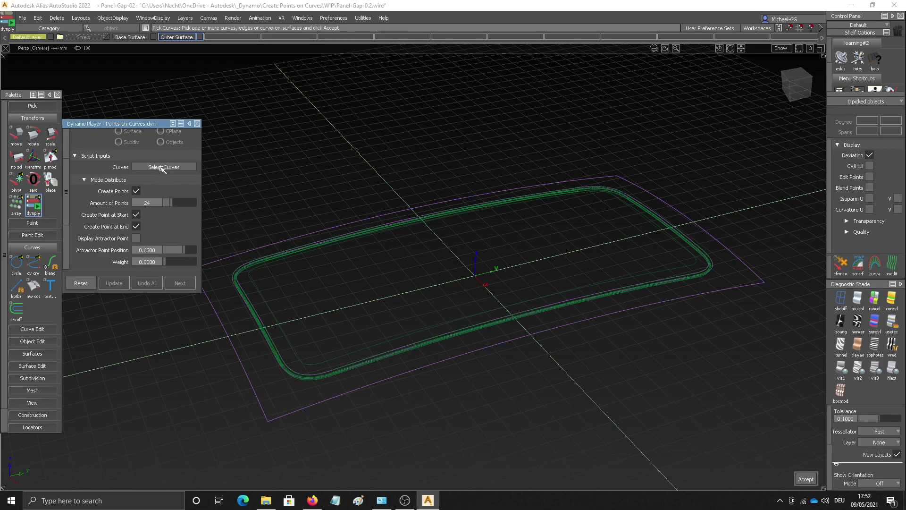
pyautogui.click(271, 317)
pyautogui.press('Return')
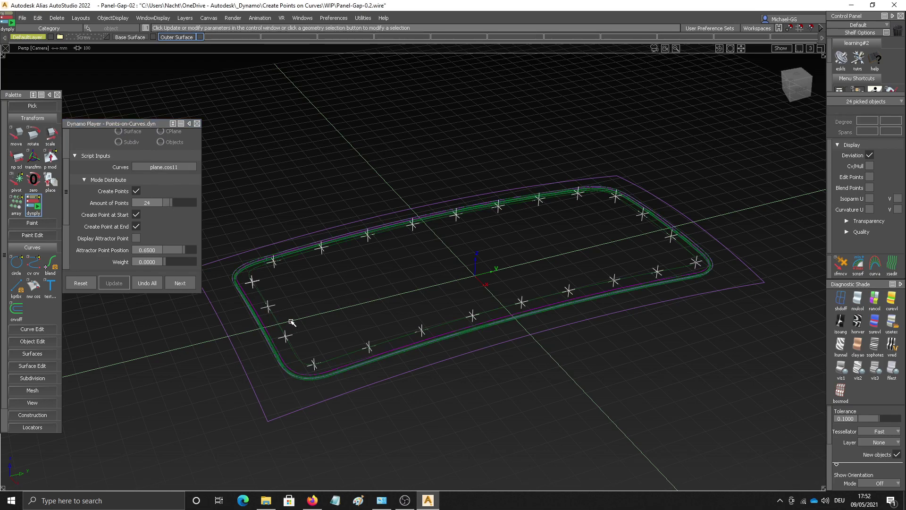
pyautogui.click(175, 204)
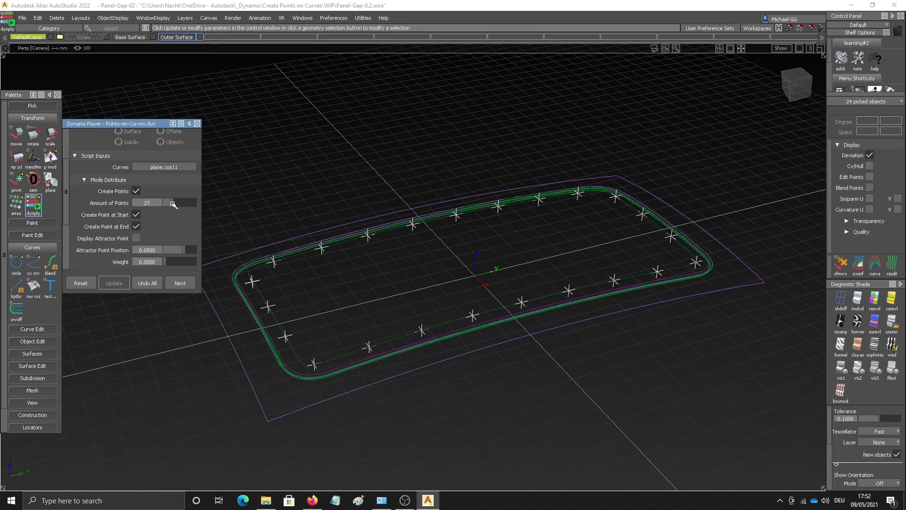
pyautogui.keyDown('alt'); pyautogui.keyDown('shift'); pyautogui.moveTo(389, 327); pyautogui.dragTo(401, 283); pyautogui.keyUp('shift'); pyautogui.keyUp('alt')
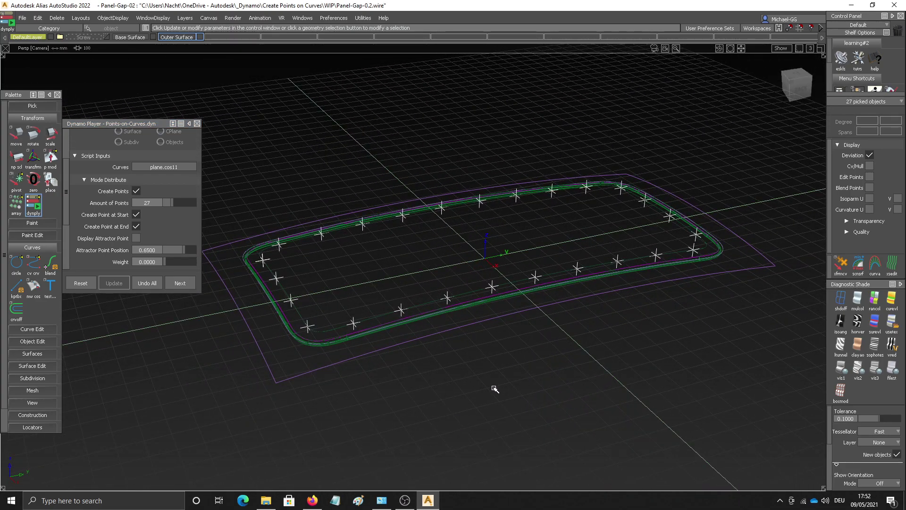
# Close Dynamo Player and show the What's New 2022 shelf via Help > What's New.
pyautogui.press('Escape')
pyautogui.keyDown('alt'); pyautogui.keyDown('shift'); pyautogui.moveTo(499, 364); pyautogui.dragTo(463, 333); pyautogui.keyUp('shift'); pyautogui.keyUp('alt')
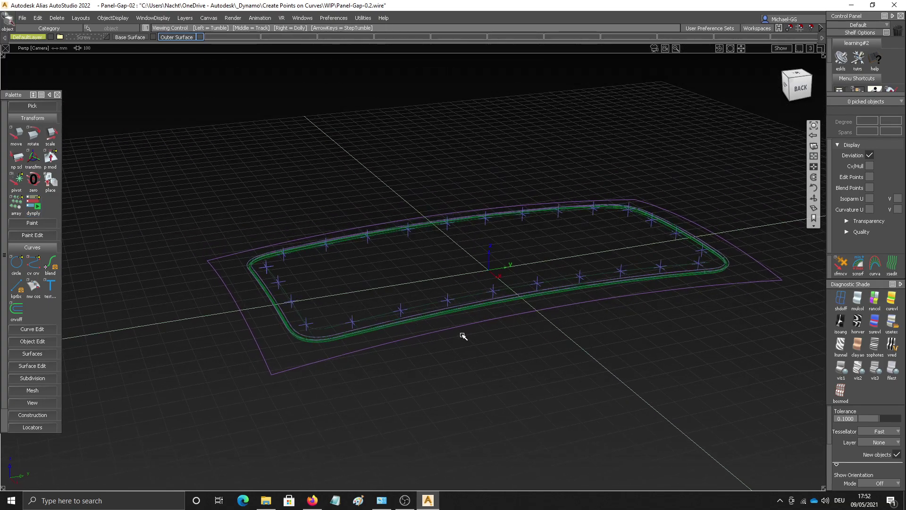
pyautogui.click(384, 19)
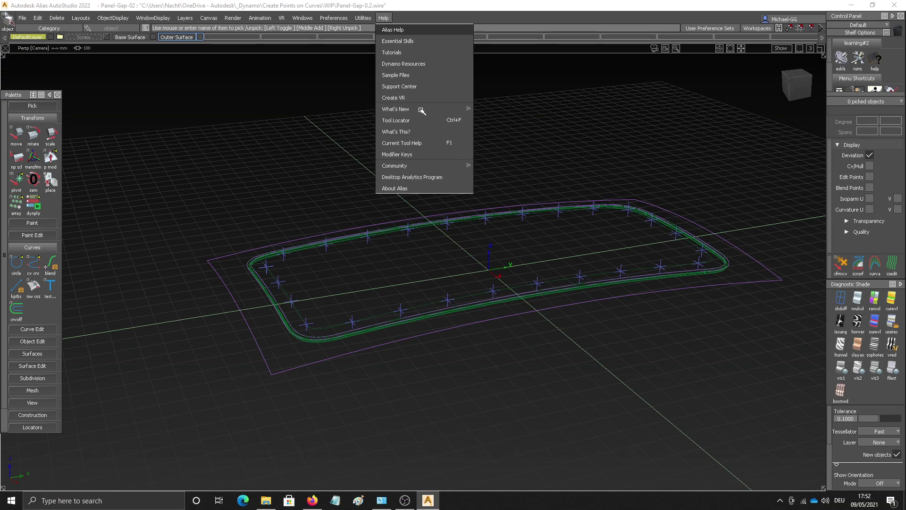
pyautogui.moveTo(420, 111)
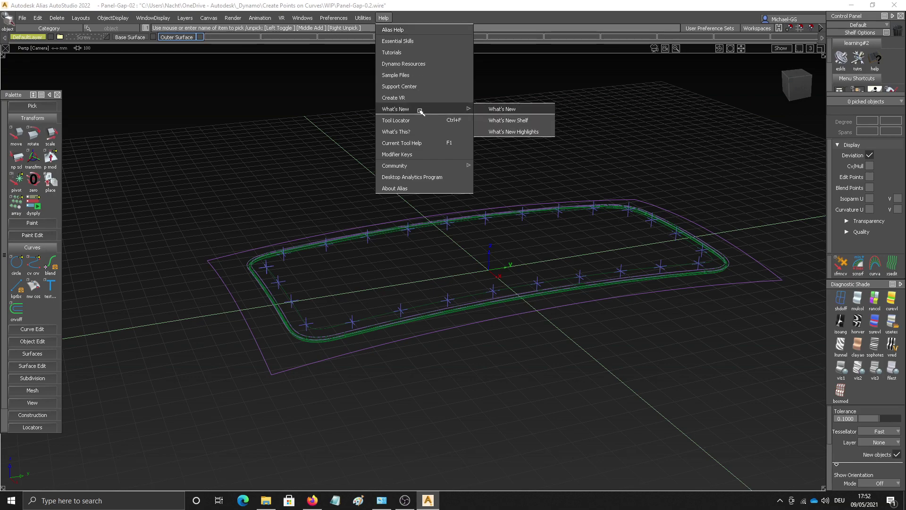
pyautogui.click(512, 121)
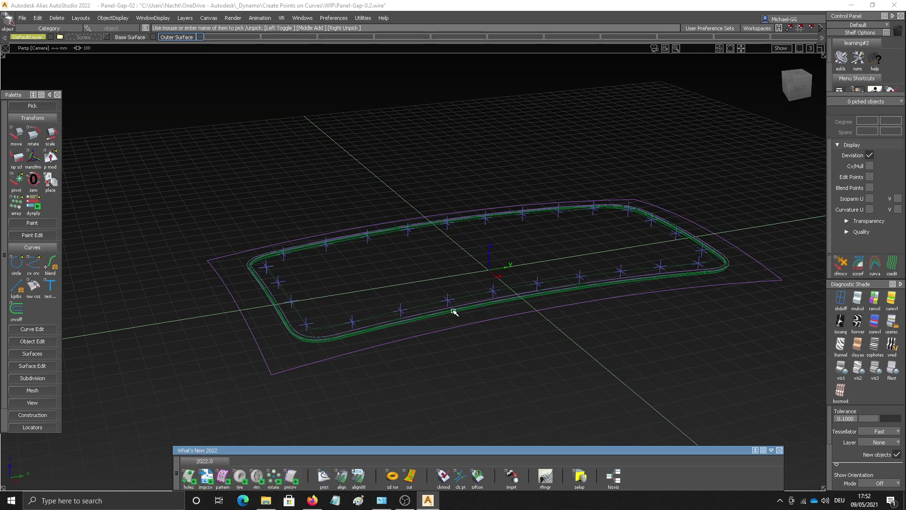
# Start the holes script, picking the panel as base surface and the screw surfaces.
pyautogui.click(189, 477)
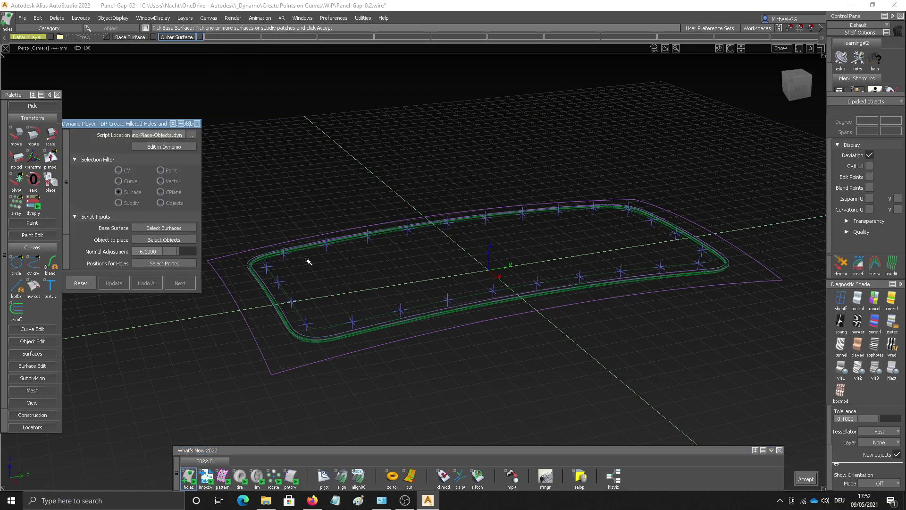
pyautogui.click(320, 280)
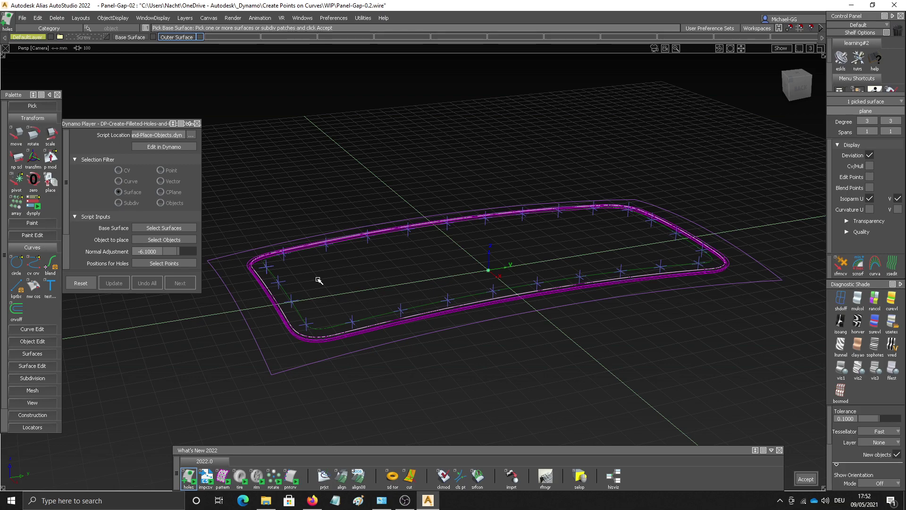
pyautogui.press('Return')
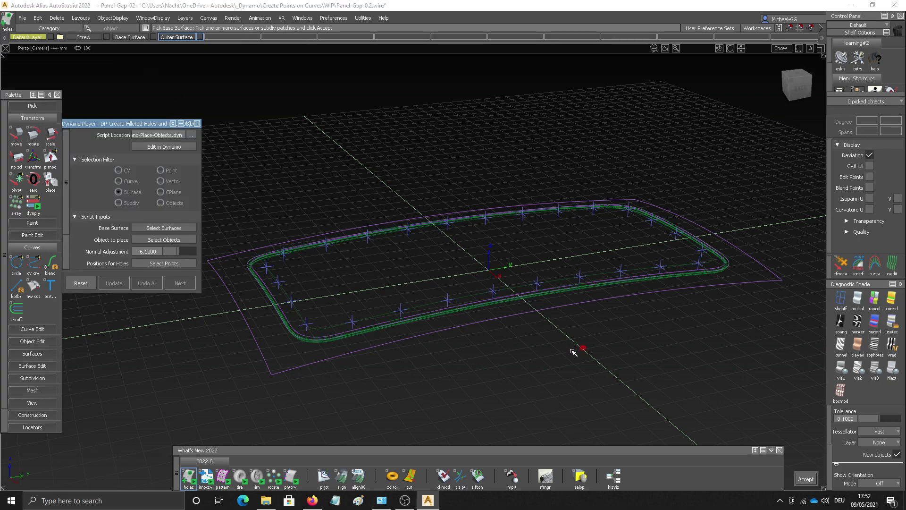
pyautogui.scroll(3, 583, 348)
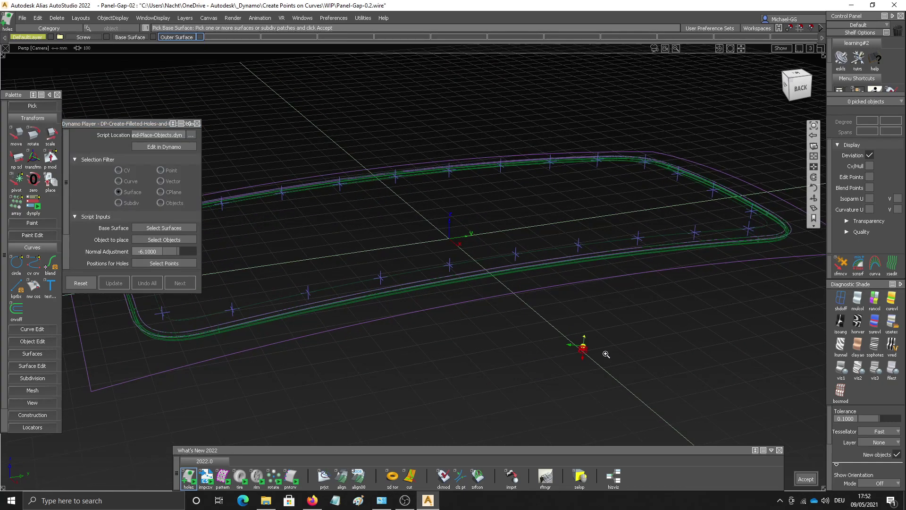
pyautogui.scroll(3, 606, 354)
pyautogui.moveTo(539, 314); pyautogui.dragTo(637, 402)
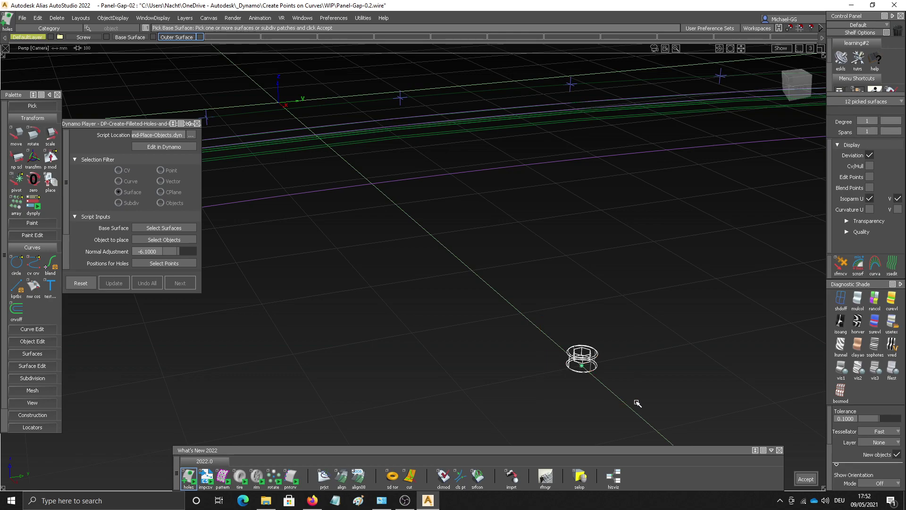
pyautogui.press('Return')
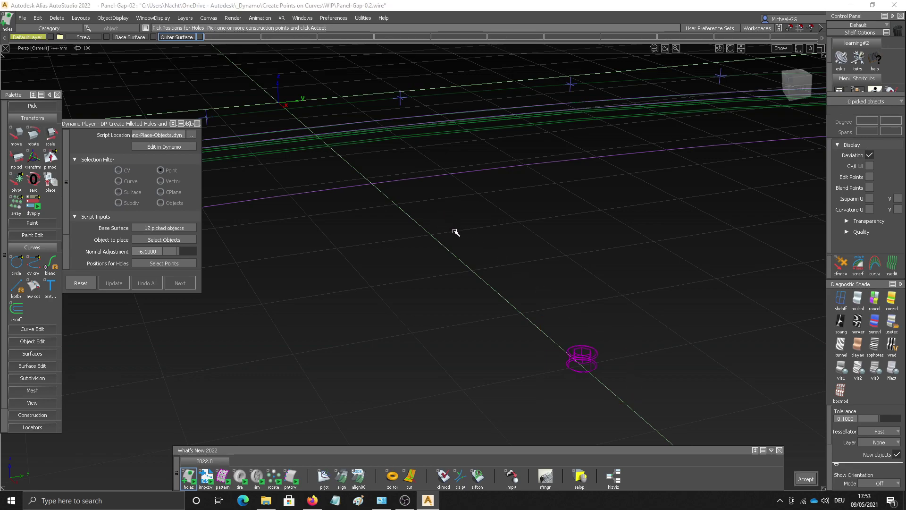
pyautogui.press('Return')
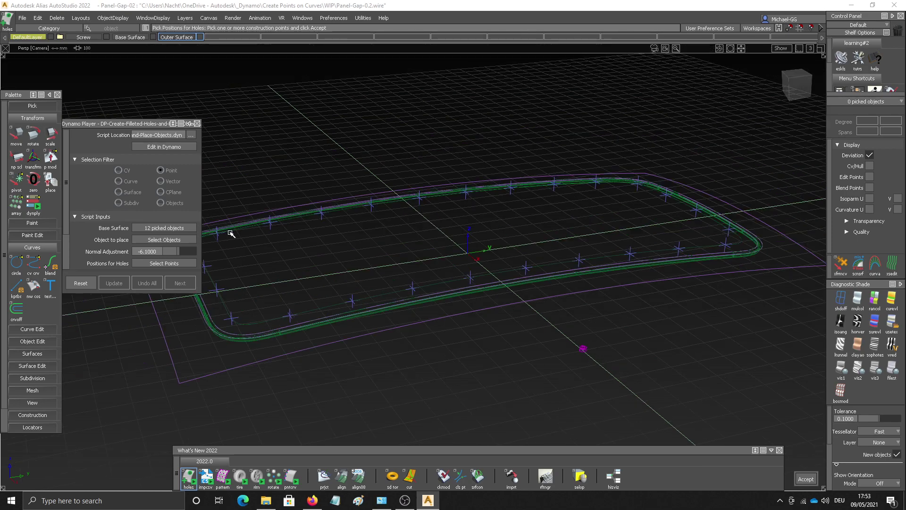
# Re-pick plane as Base Surface, N8_unstitched as object, and the 27 points as hole positions.
pyautogui.click(179, 229)
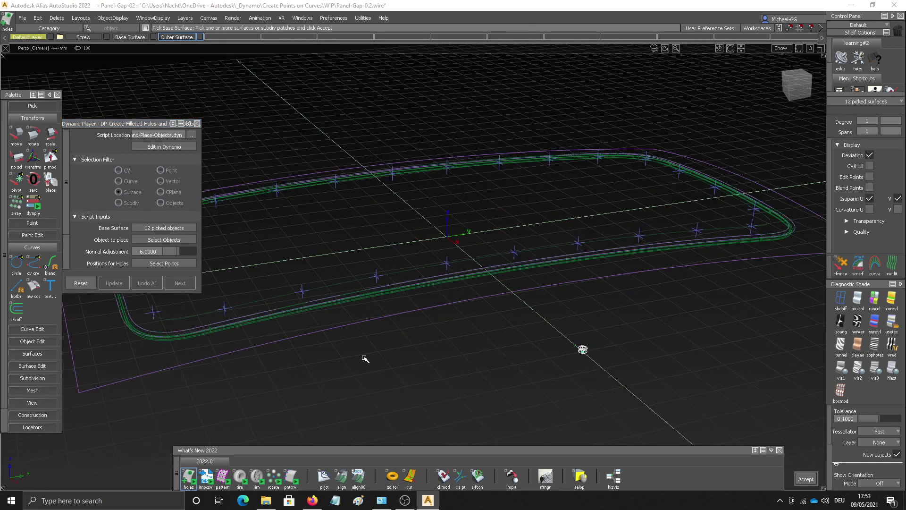
pyautogui.click(373, 323)
pyautogui.click(348, 236)
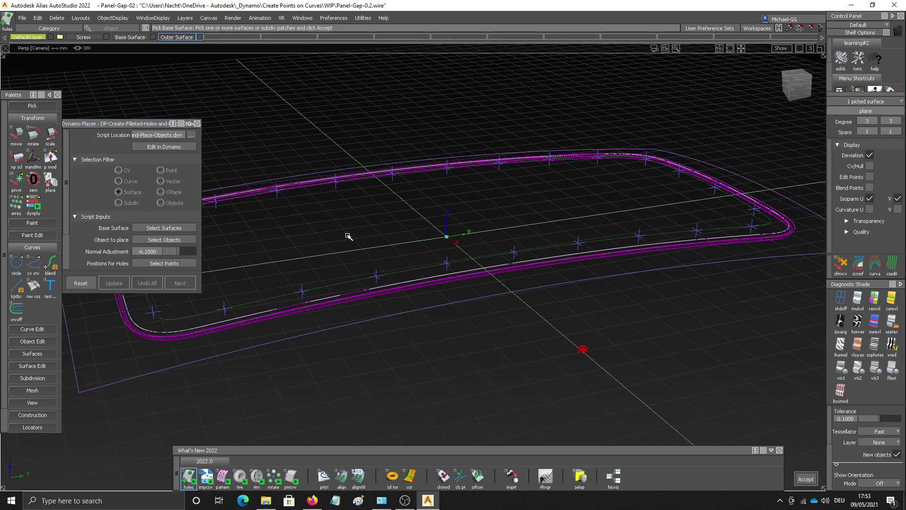
pyautogui.press('Return')
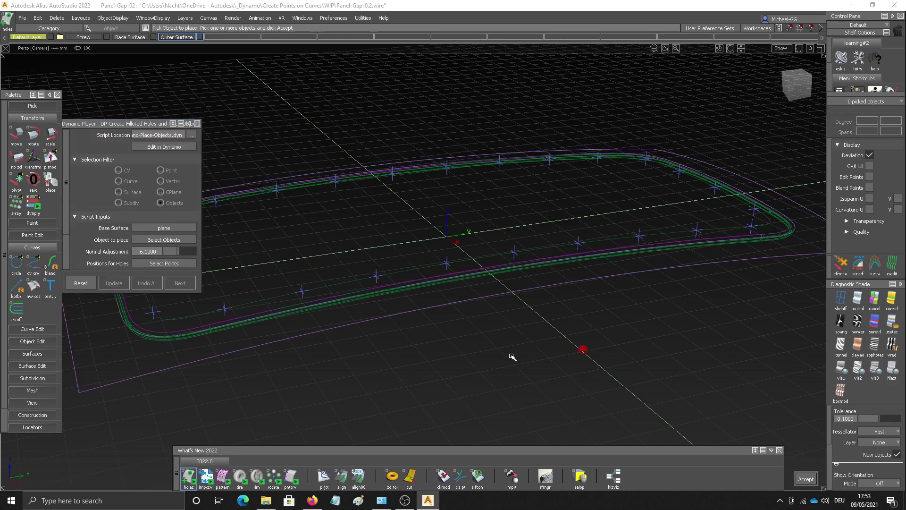
pyautogui.click(582, 350)
pyautogui.press('Return')
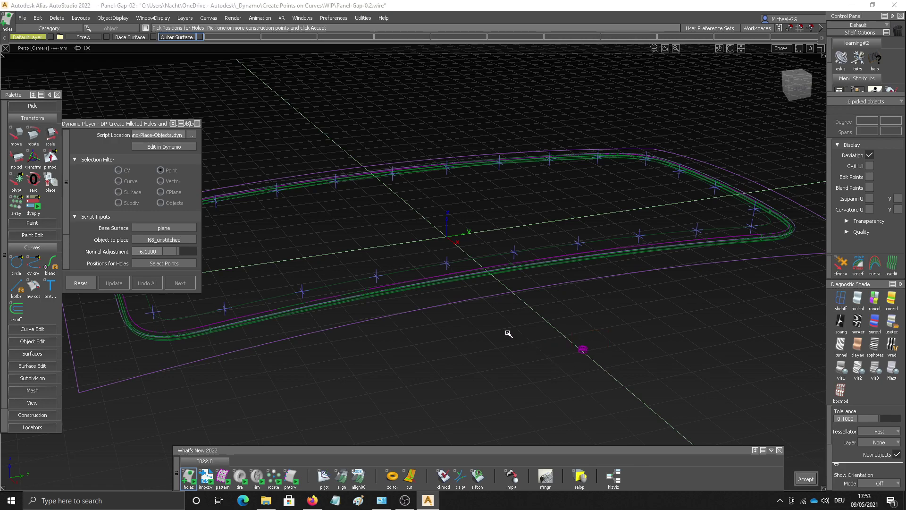
pyautogui.scroll(-5, 506, 334)
pyautogui.moveTo(274, 176); pyautogui.dragTo(721, 382)
pyautogui.press('Return')
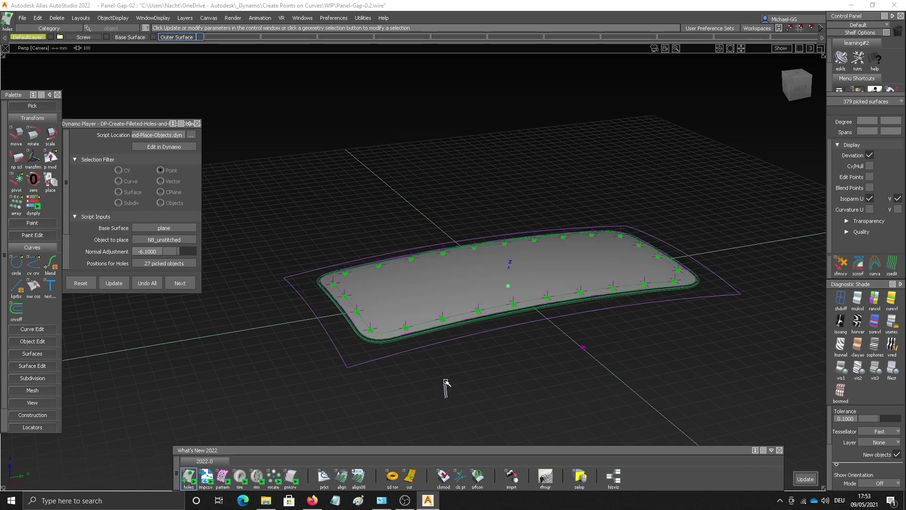
# Pick the original plane surface from the overlapping objects under the panel and set it Invisible.
pyautogui.keyDown('ctrl'); pyautogui.keyDown('shift'); pyautogui.moveTo(449, 360); pyautogui.dragTo(457, 427); pyautogui.keyUp('shift'); pyautogui.keyUp('ctrl')
pyautogui.click(399, 304)
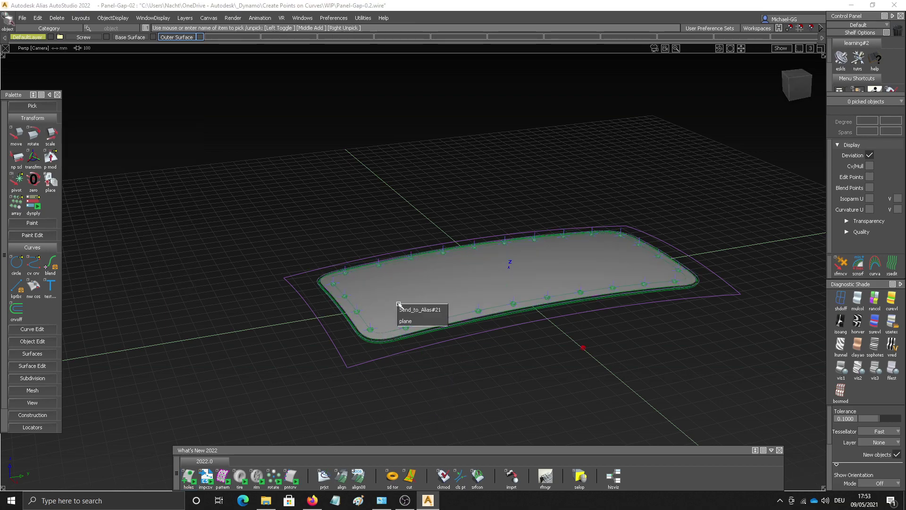
pyautogui.click(415, 321)
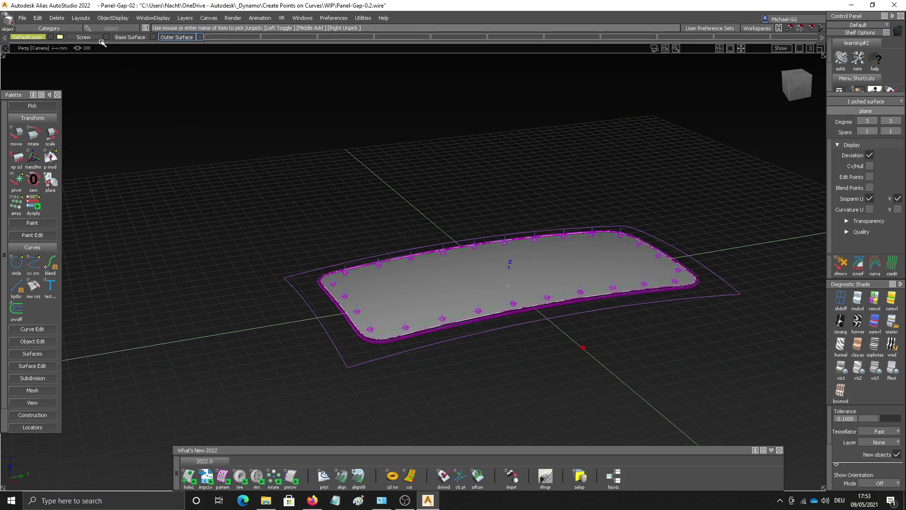
pyautogui.click(113, 17)
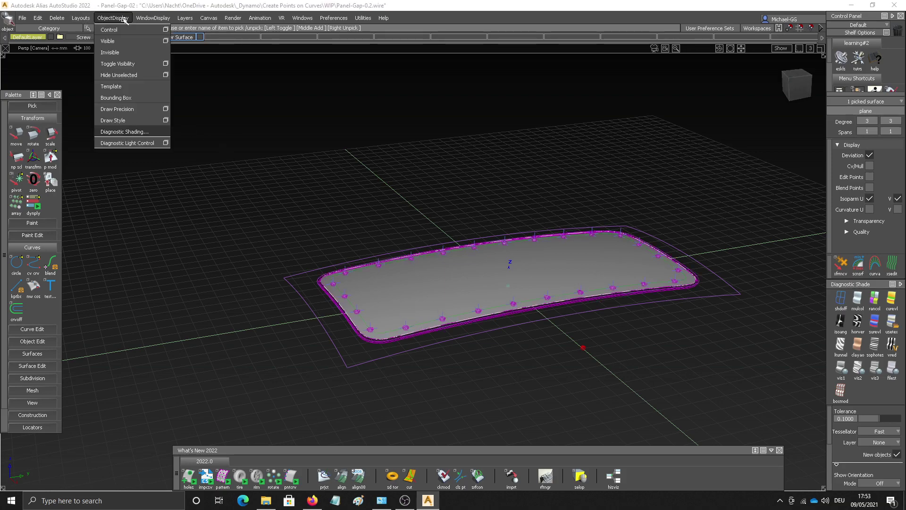
pyautogui.click(120, 53)
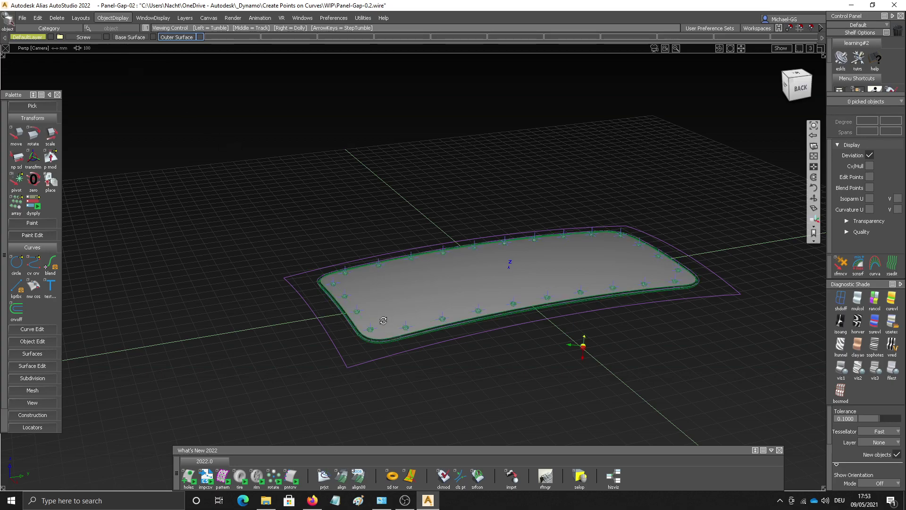
pyautogui.scroll(6, 397, 323)
pyautogui.keyDown('alt'); pyautogui.keyDown('shift'); pyautogui.moveTo(366, 344); pyautogui.dragTo(488, 295); pyautogui.keyUp('shift'); pyautogui.keyUp('alt')
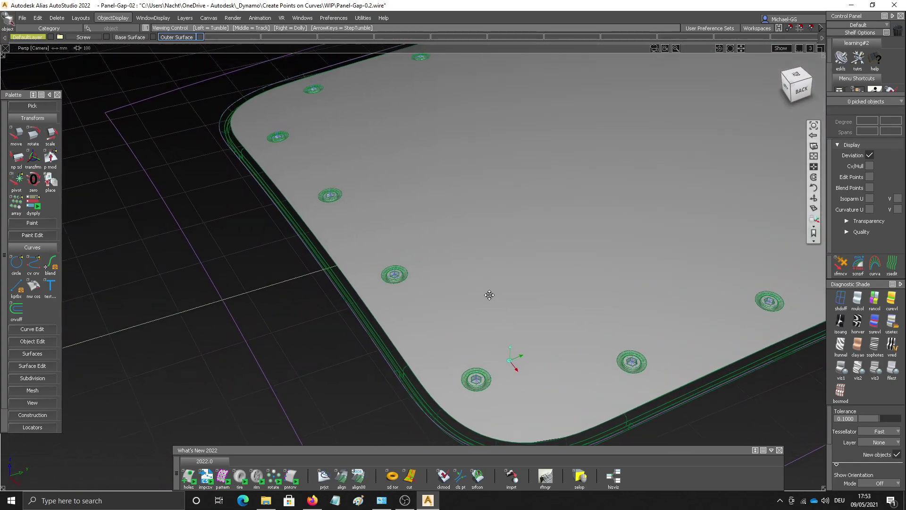
pyautogui.keyDown('alt'); pyautogui.keyDown('shift'); pyautogui.moveTo(488, 295); pyautogui.dragTo(432, 336, button='right'); pyautogui.keyUp('shift'); pyautogui.keyUp('alt')
pyautogui.keyDown('alt'); pyautogui.keyDown('shift'); pyautogui.moveTo(432, 336); pyautogui.dragTo(411, 335); pyautogui.keyUp('shift'); pyautogui.keyUp('alt')
pyautogui.keyDown('alt'); pyautogui.keyDown('shift'); pyautogui.moveTo(461, 330); pyautogui.dragTo(573, 347, button='right'); pyautogui.keyUp('shift'); pyautogui.keyUp('alt')
pyautogui.keyDown('alt'); pyautogui.keyDown('shift'); pyautogui.moveTo(573, 347); pyautogui.dragTo(360, 299); pyautogui.keyUp('shift'); pyautogui.keyUp('alt')
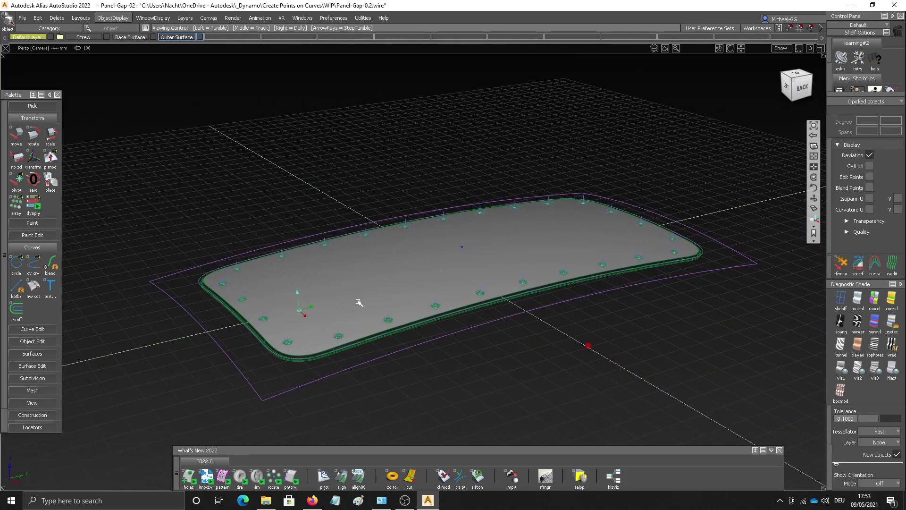
pyautogui.keyDown('alt'); pyautogui.keyDown('shift'); pyautogui.moveTo(360, 299); pyautogui.dragTo(347, 285, button='right'); pyautogui.keyUp('shift'); pyautogui.keyUp('alt')
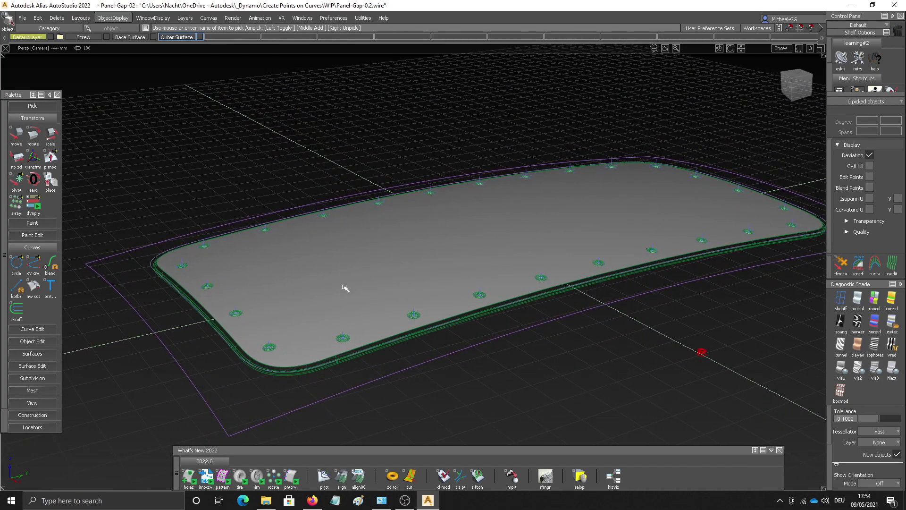